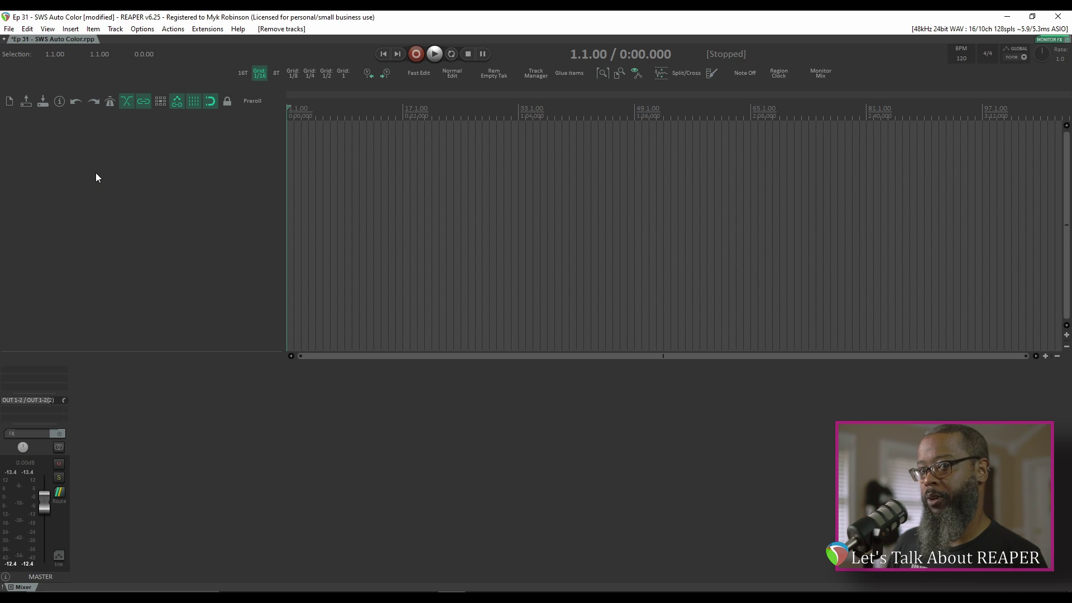
Insert five new tracks into the empty project at once.
right_click(95, 158)
click(135, 176)
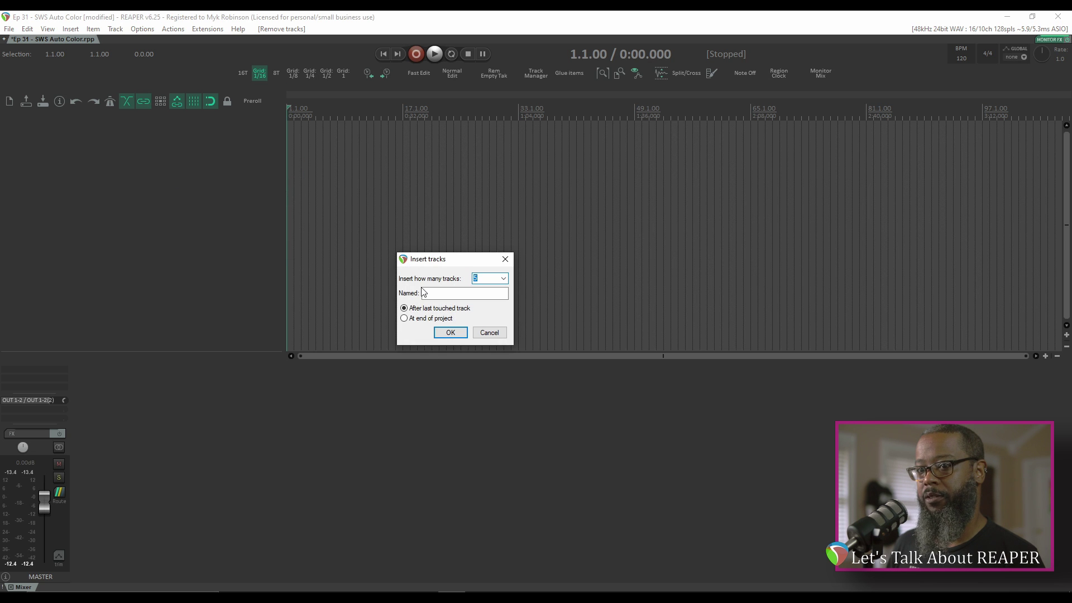
click(451, 332)
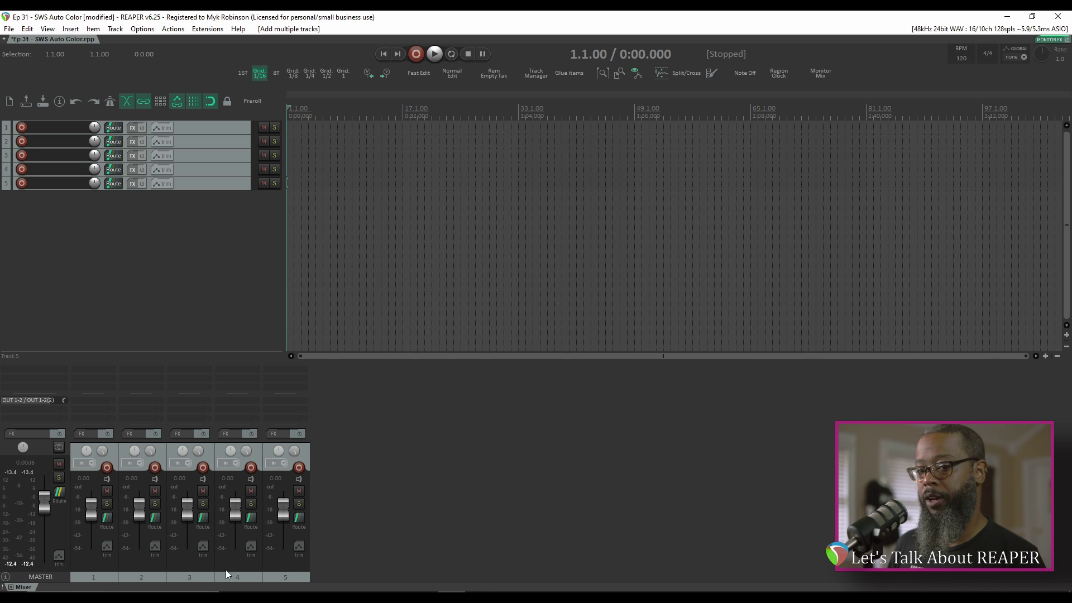
Name the first three tracks Gtr, Bass and Drums.
double_click(98, 562)
text(Gtr)
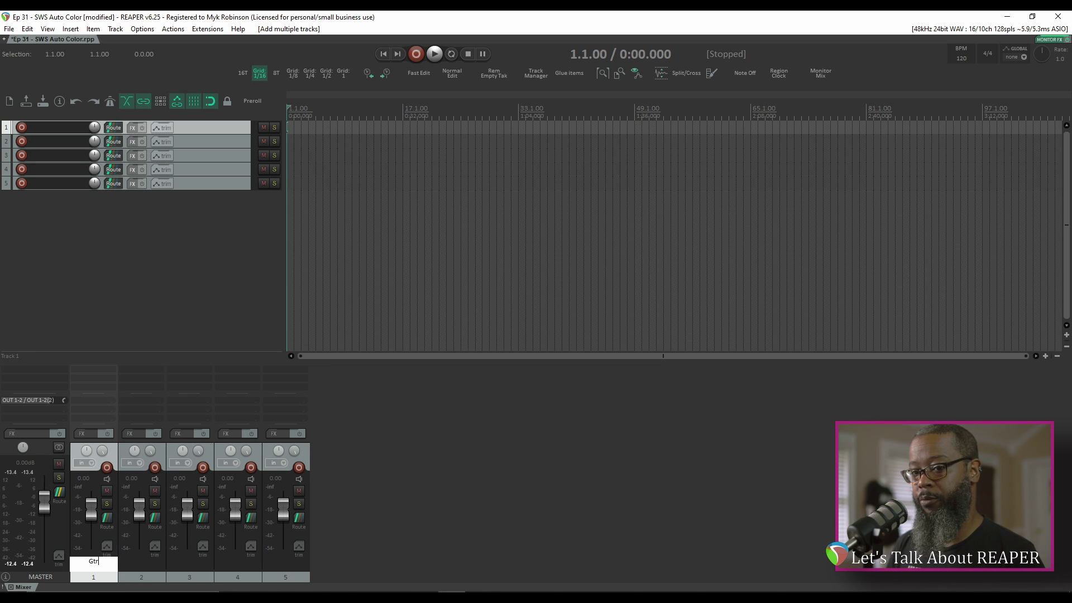
key(Return)
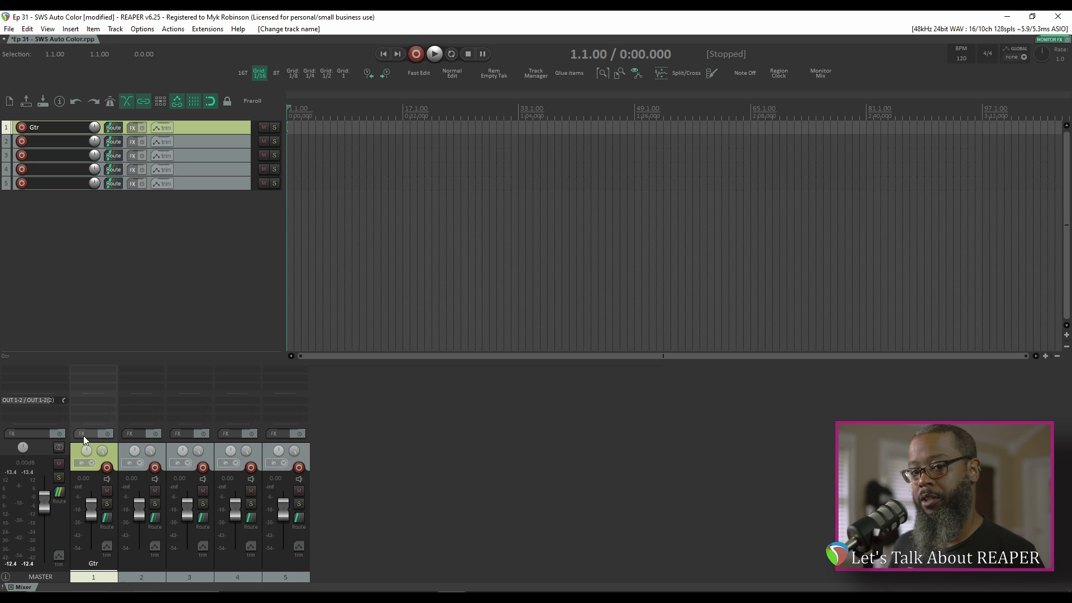
double_click(149, 564)
text(Bass)
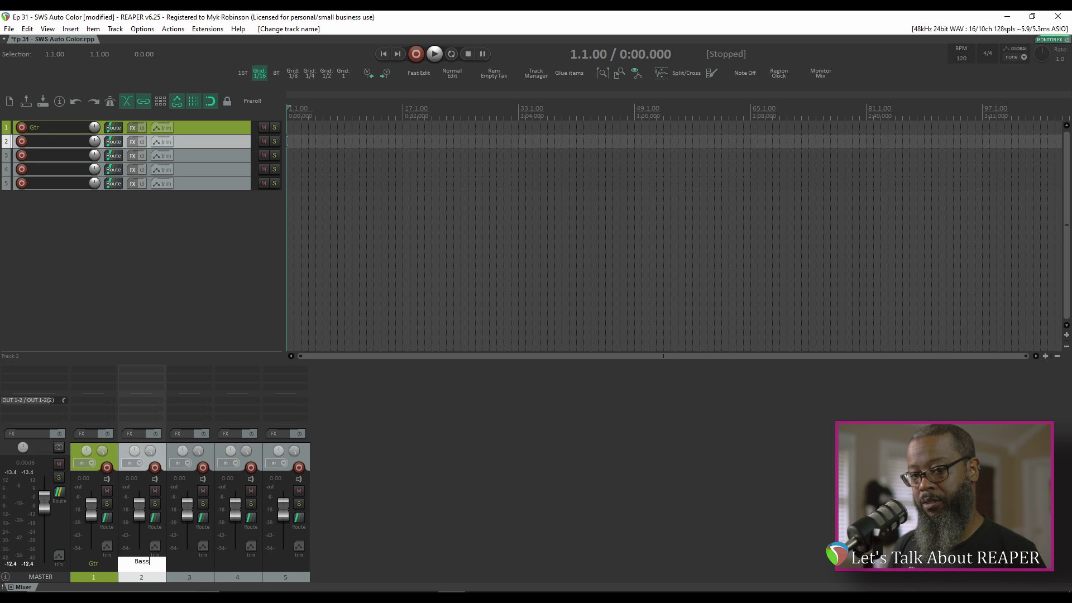
key(Return)
double_click(196, 564)
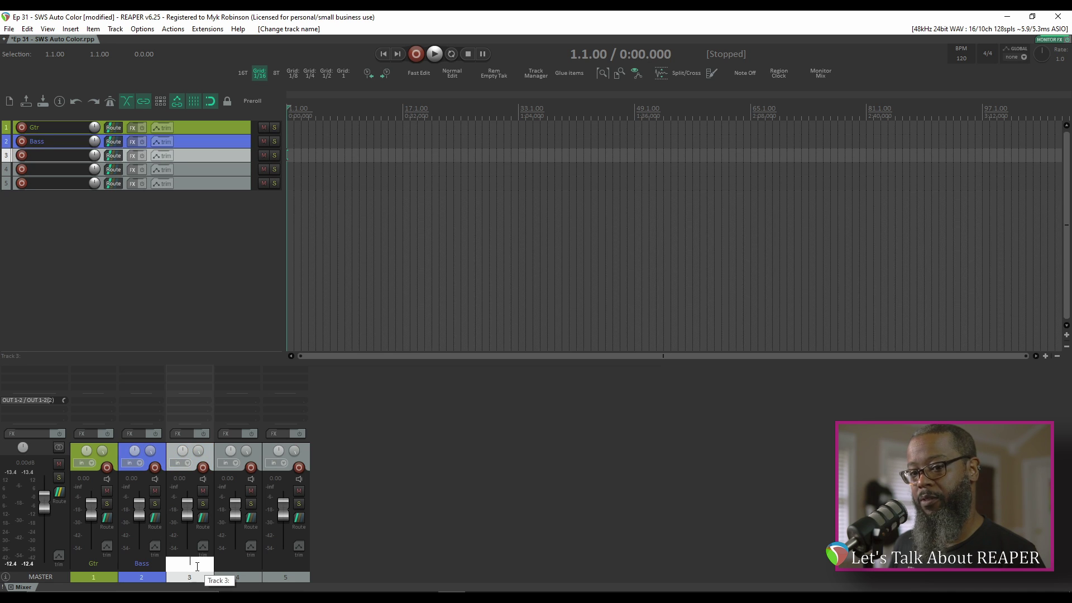
text(Drums)
key(Return)
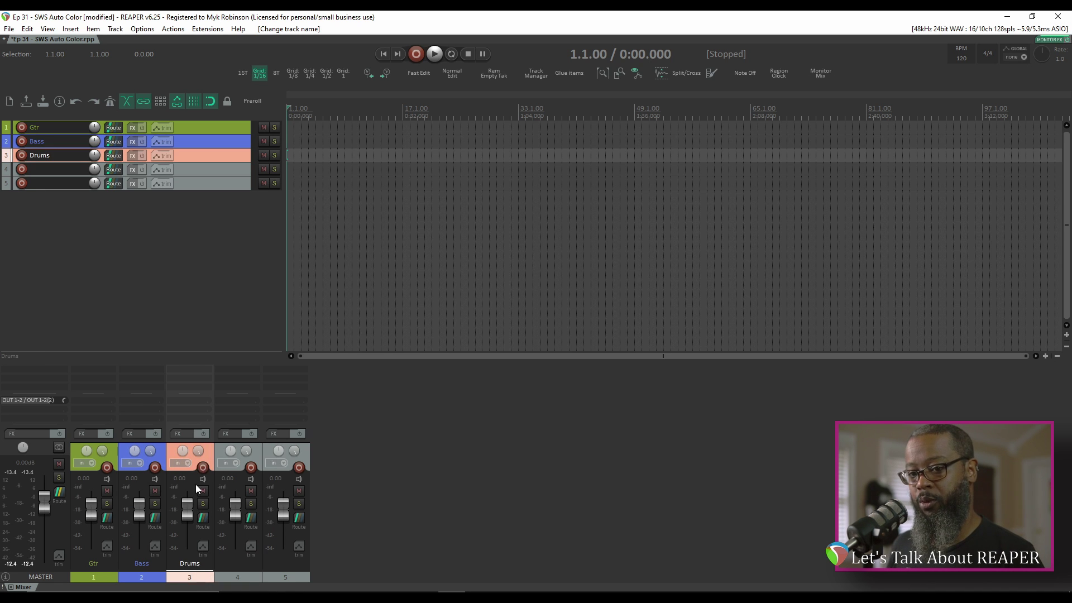
Make a folder from all five tracks with the Gtr track as the parent.
click(98, 577)
shift+click(296, 575)
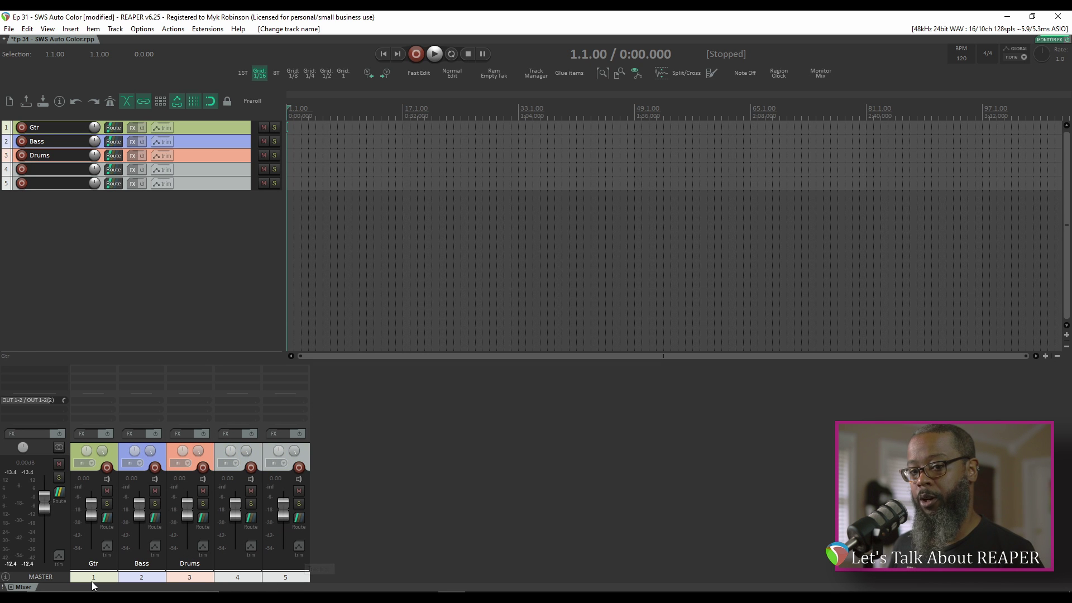
key(ctrl+shift+f)
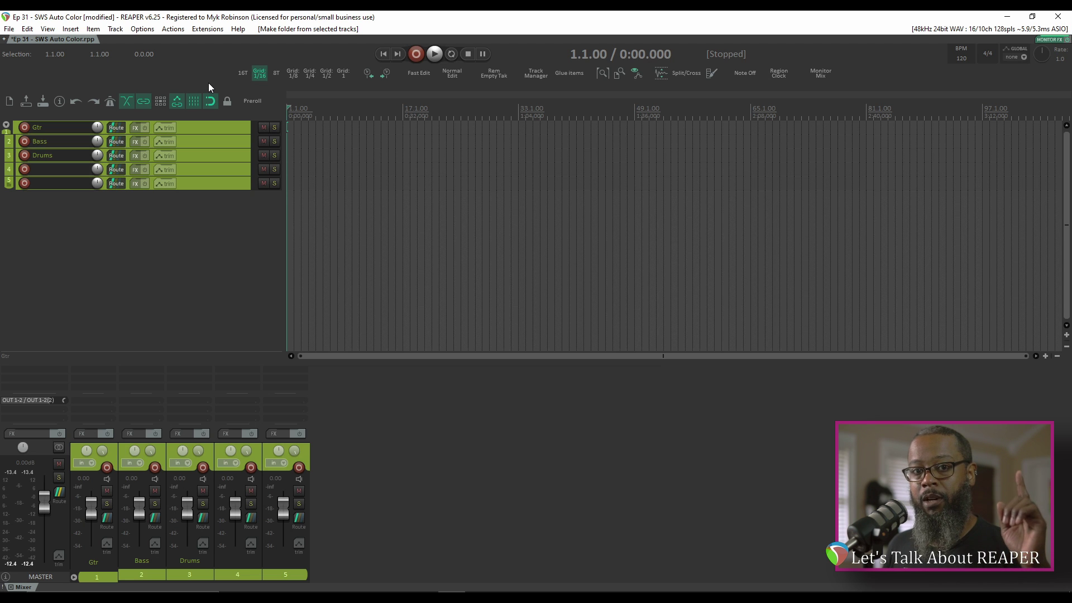
Open the SWS Auto Color/Icon/Layout rules and select the =START marker rule.
click(212, 29)
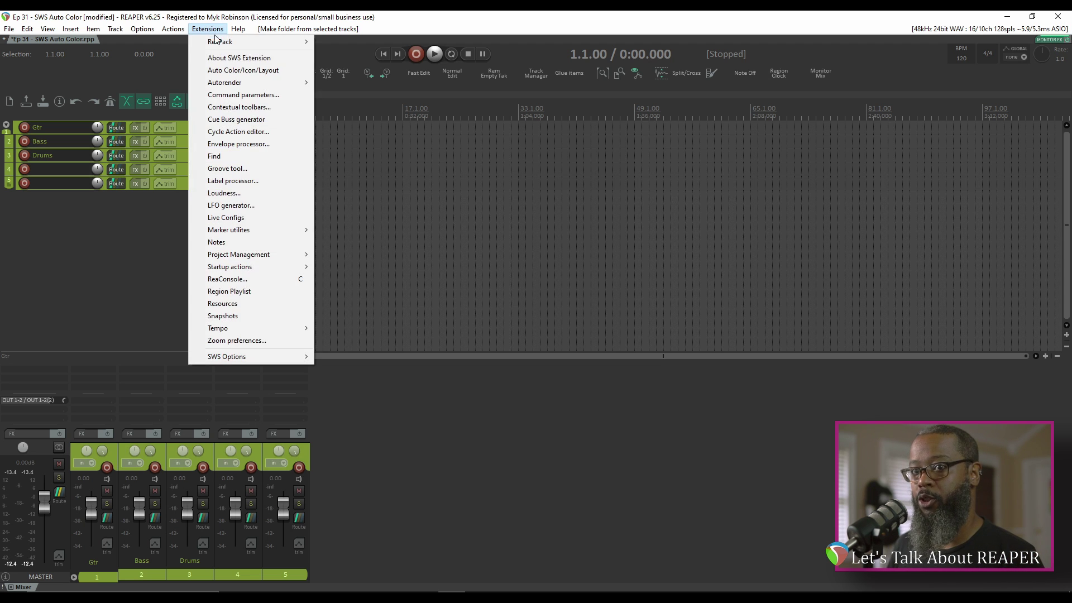
click(269, 72)
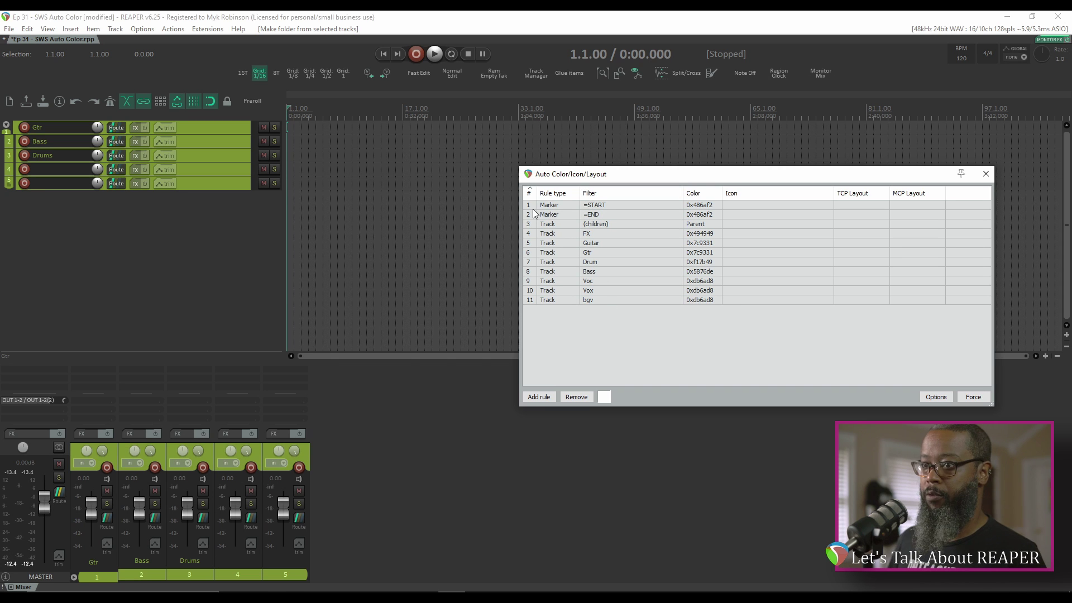
click(599, 208)
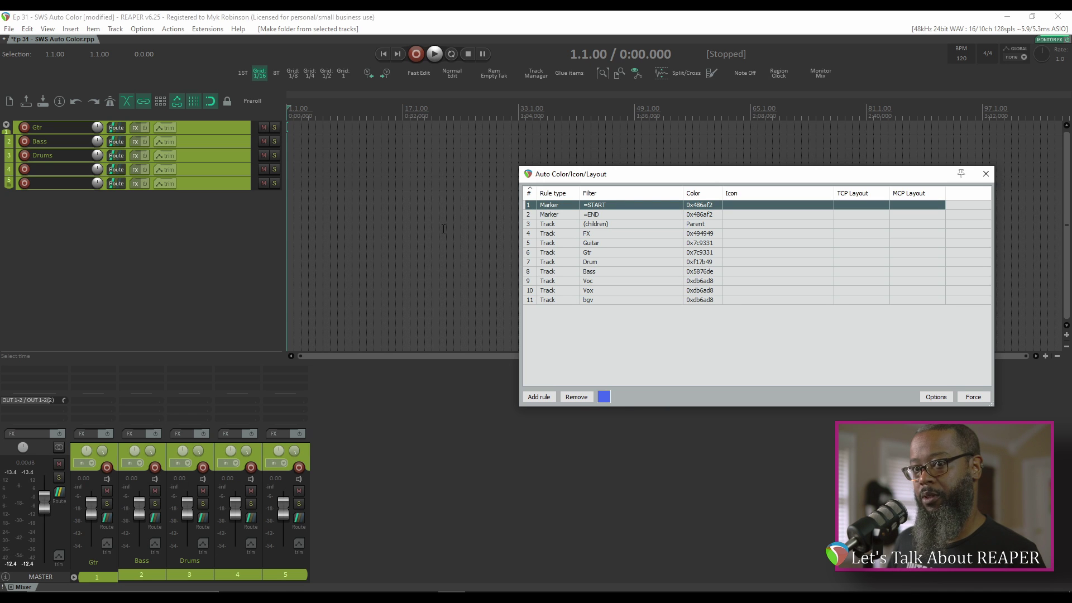
Add a marker named =START at position 9.1.00 on the timeline.
click(345, 113)
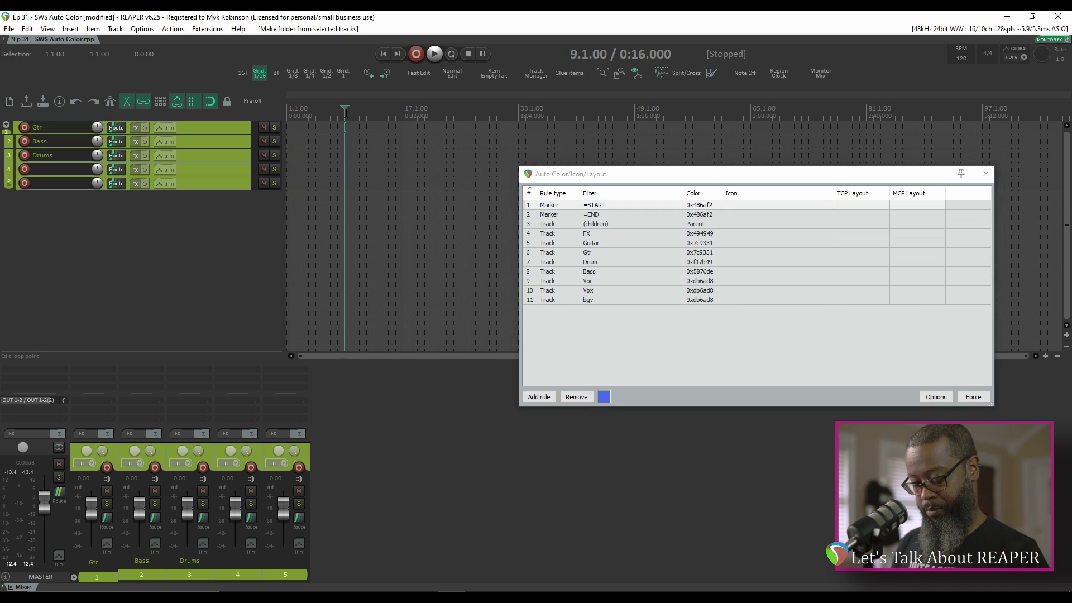
key(shift+m)
text(=)
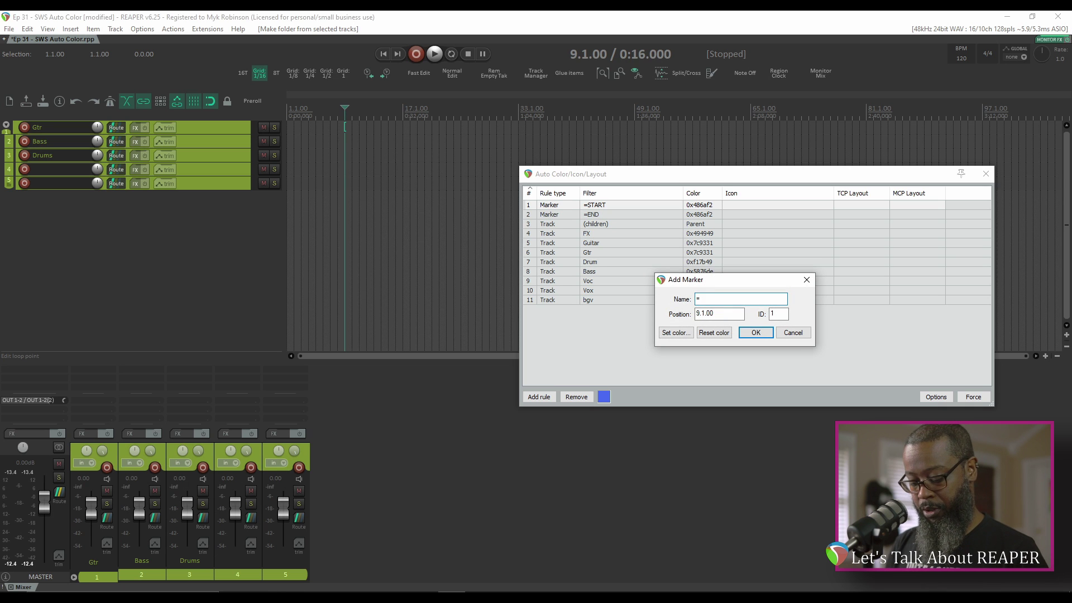
text(START)
key(Return)
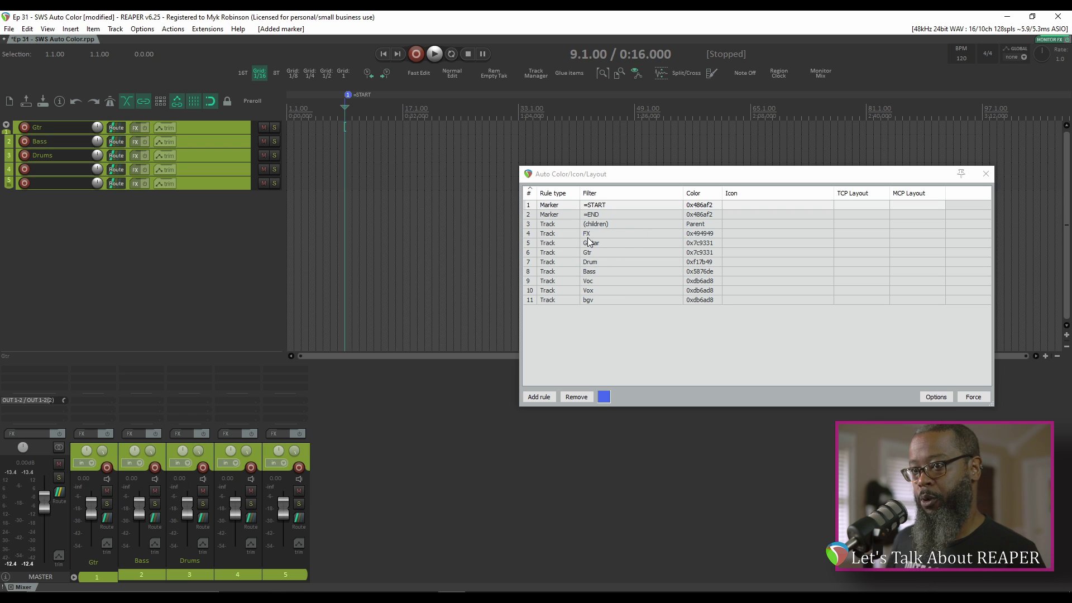
Select the FX color rule and name the fourth track fx.
click(675, 234)
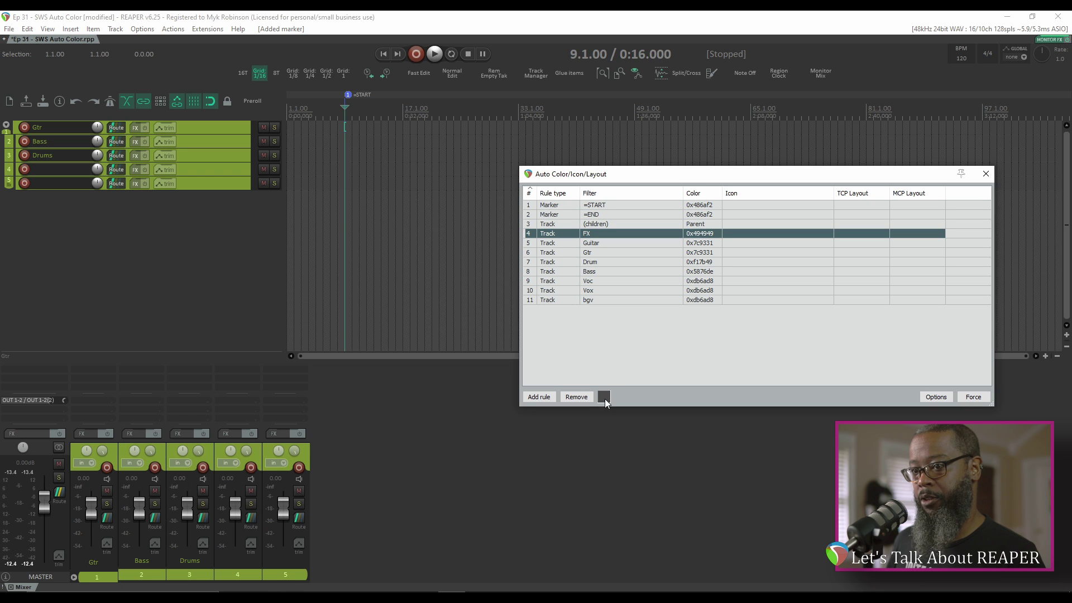
click(269, 556)
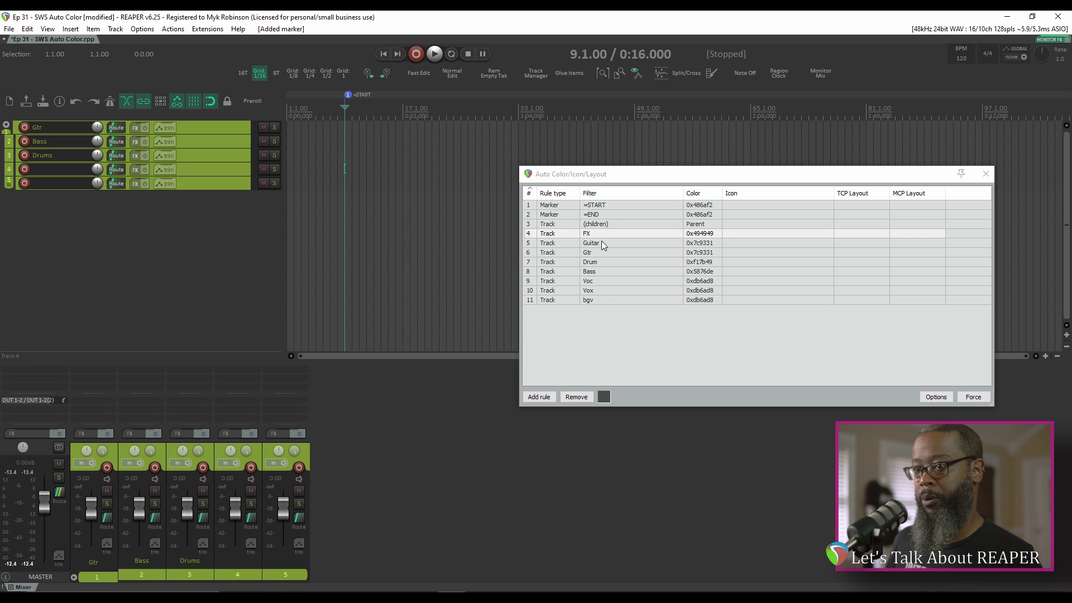
click(250, 563)
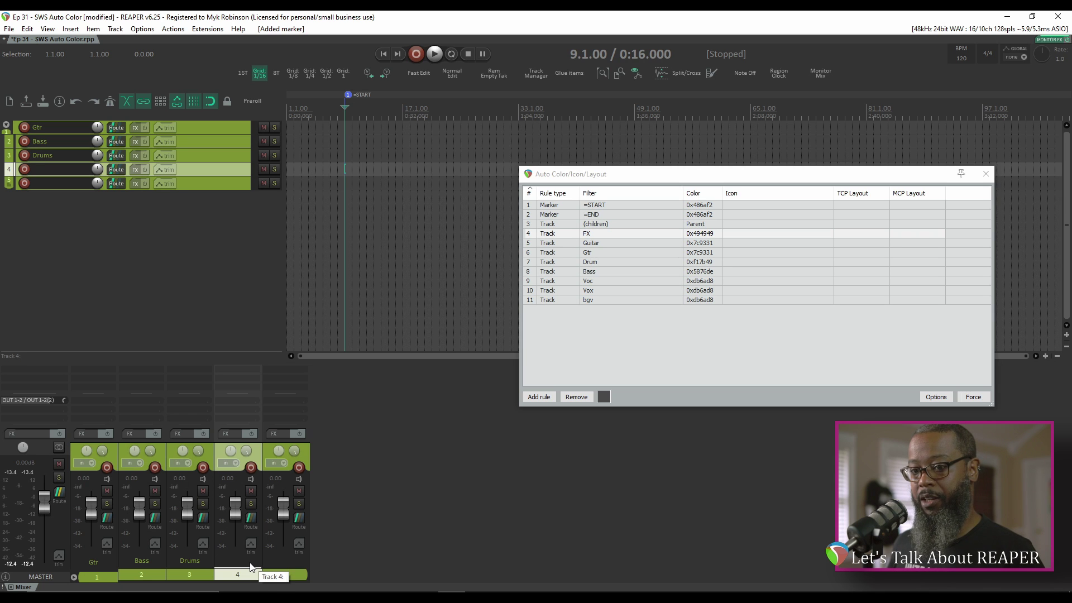
double_click(250, 563)
text(fx)
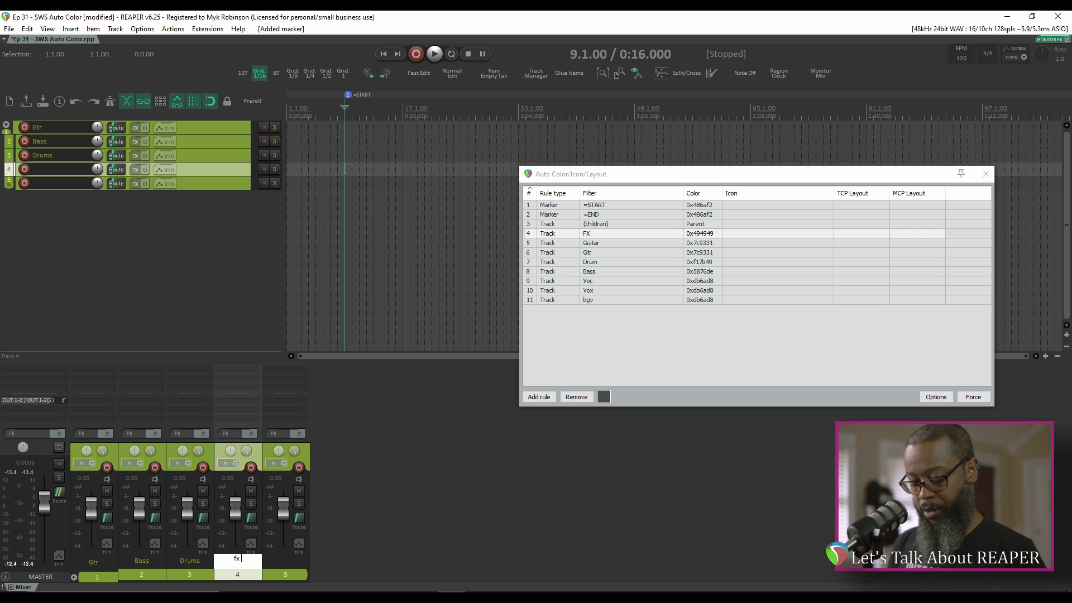
key(Return)
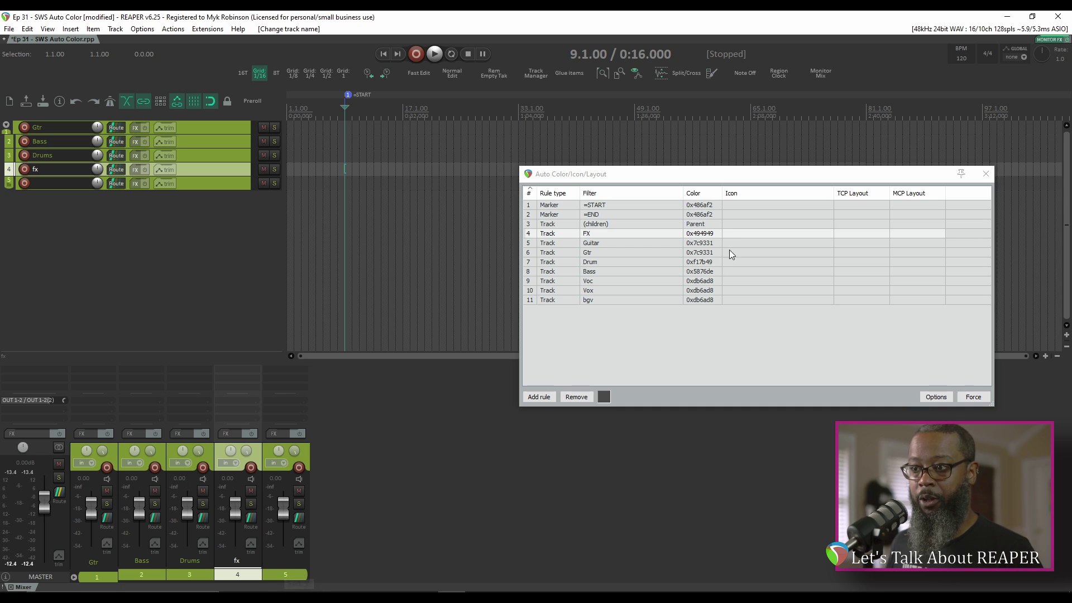
Move the FX track rule up in priority, above the (children) rule.
click(709, 234)
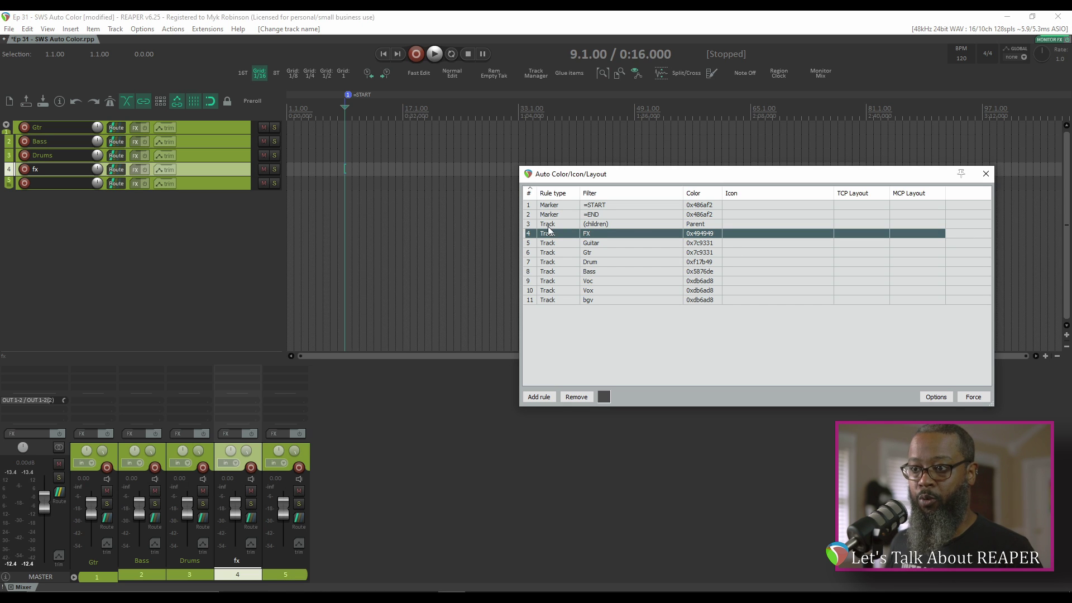
click(597, 223)
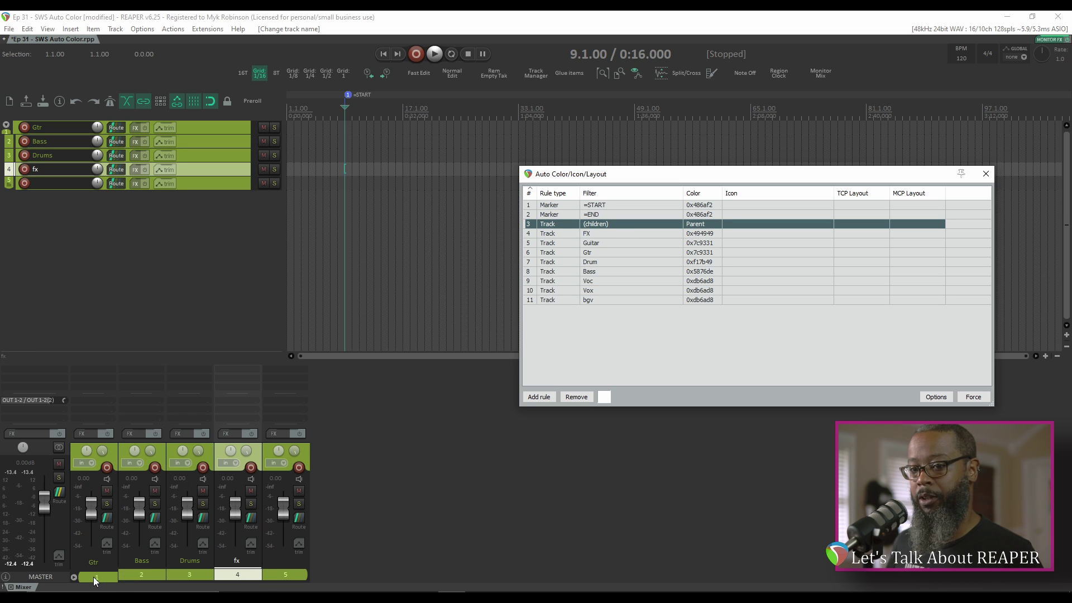
click(559, 232)
right_click(559, 231)
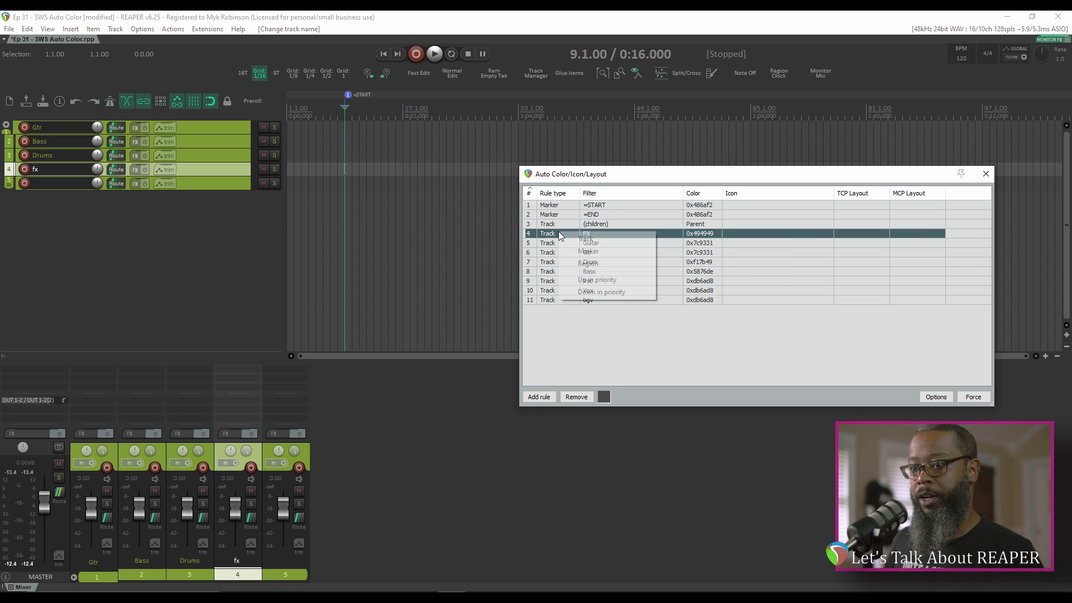
click(598, 280)
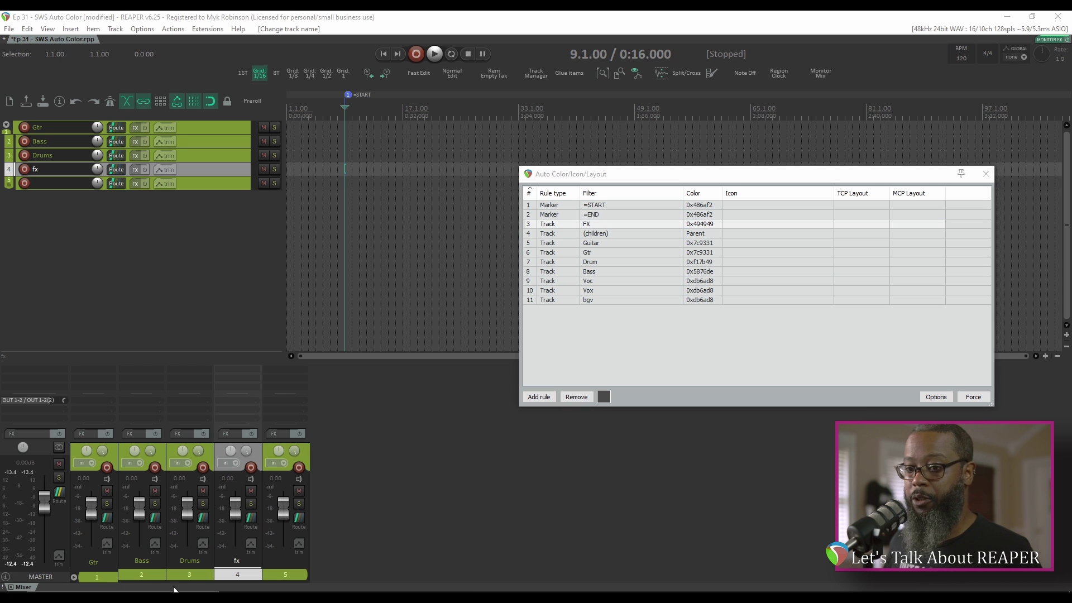
Delete all five tracks, from the Gtr folder parent through track 5.
click(93, 578)
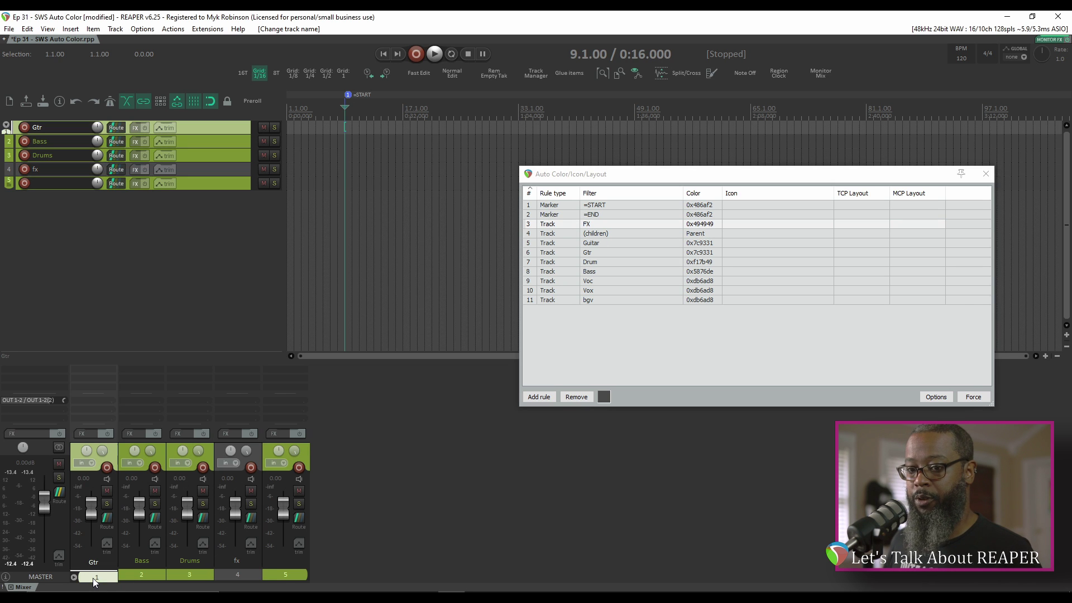
shift+click(282, 575)
key(Delete)
key(Return)
Insert a fresh set of five unnamed tracks at once.
right_click(133, 163)
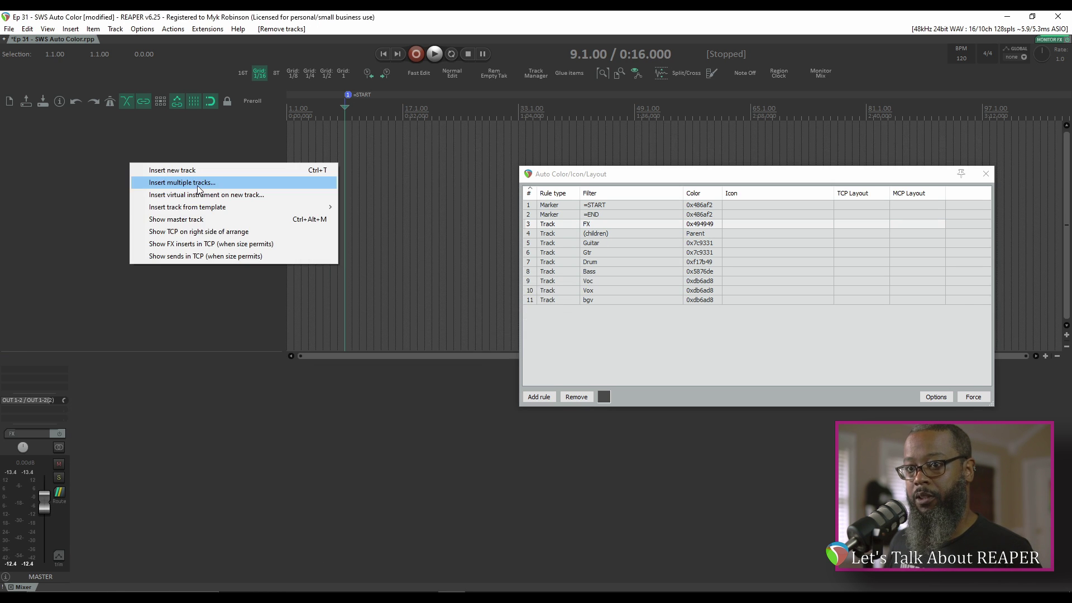
click(168, 183)
click(450, 331)
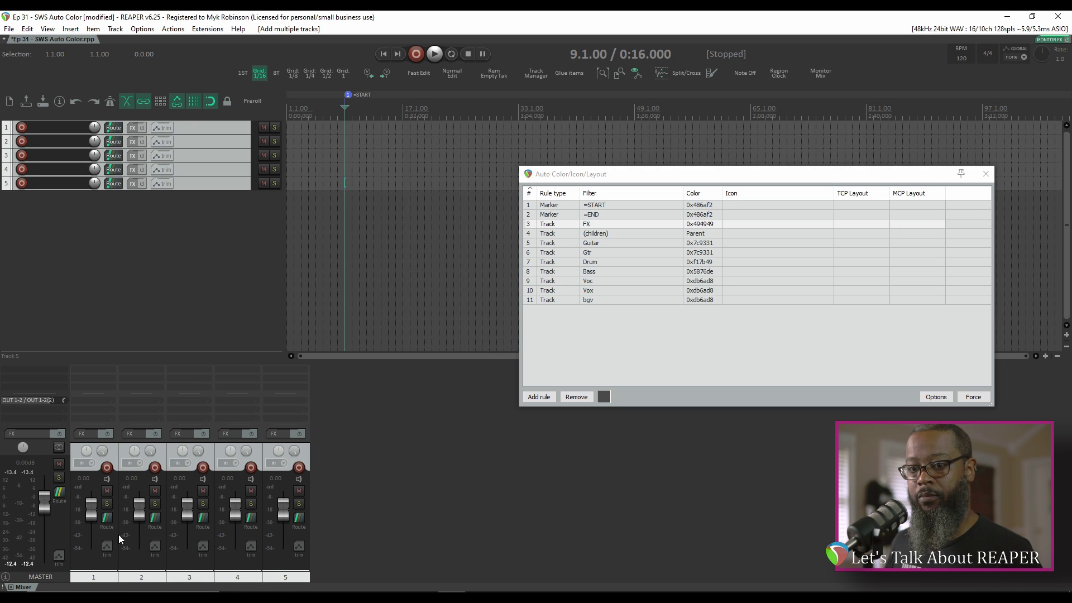
Name the first track Guitar 1 and the second track bass di.
double_click(94, 561)
text(Guitar 1)
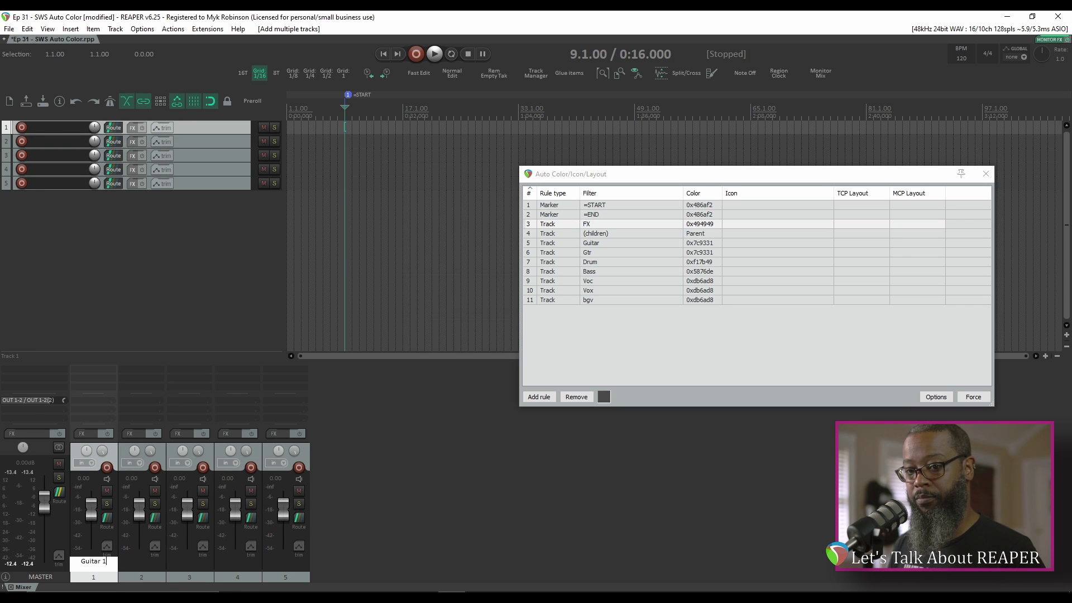
key(Return)
double_click(142, 563)
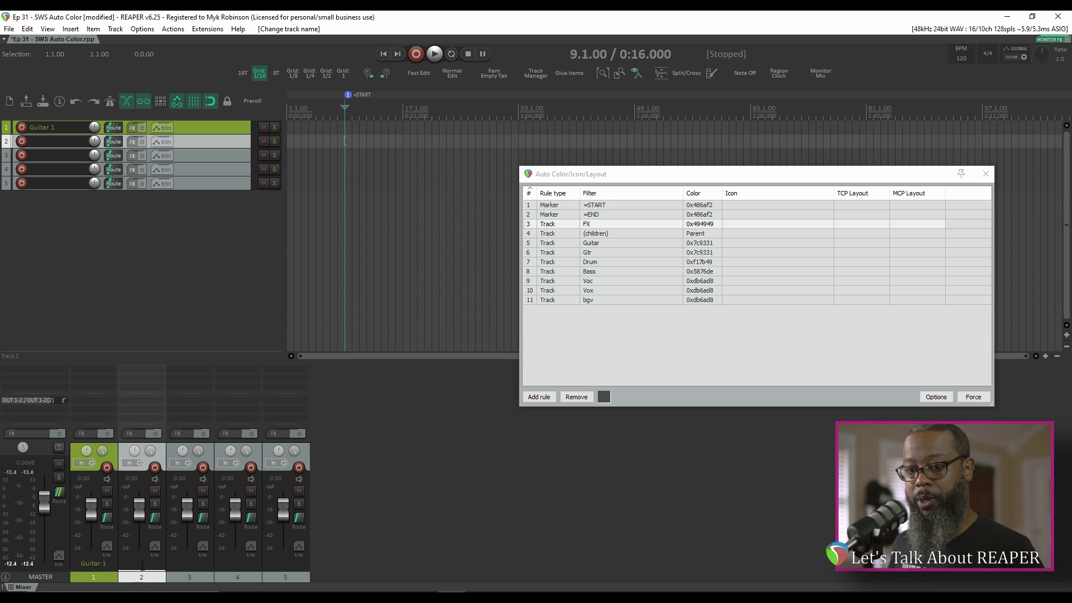
text(bass di)
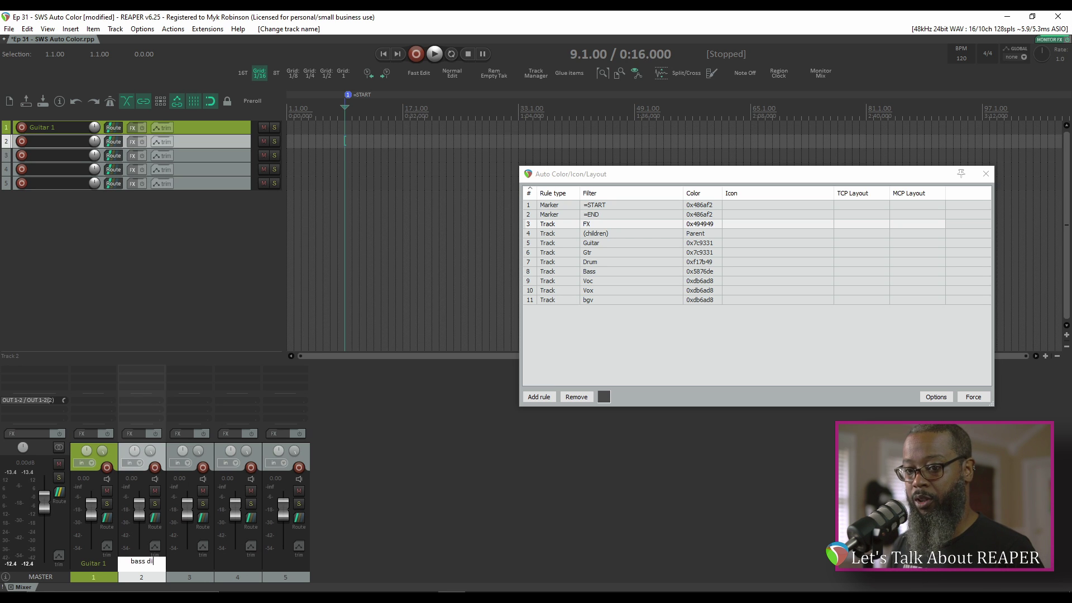
key(Return)
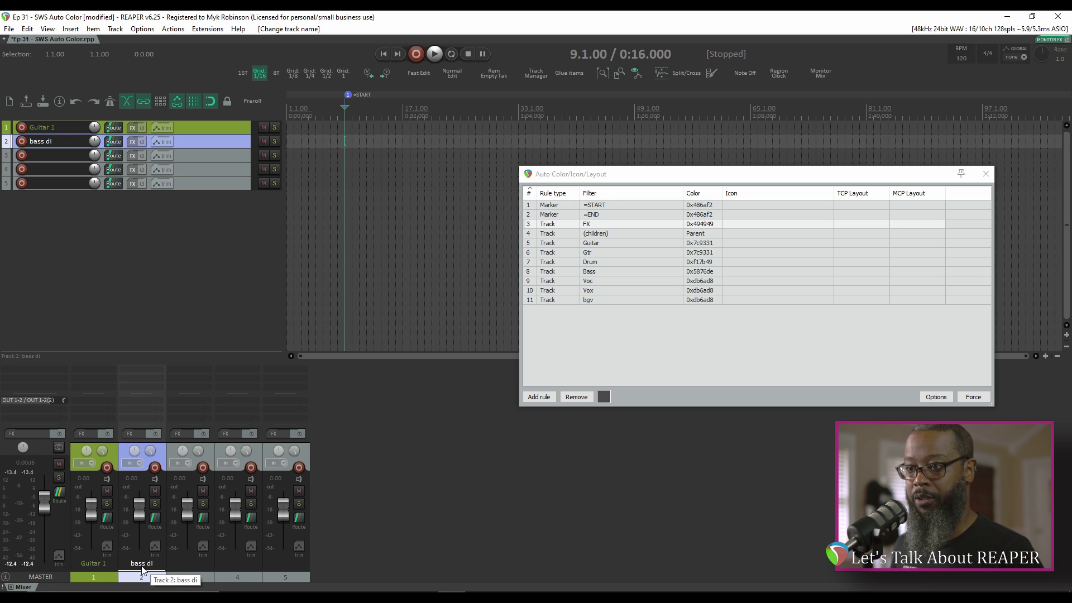
Name the third track vocal and rename it as lead vocal.
double_click(189, 563)
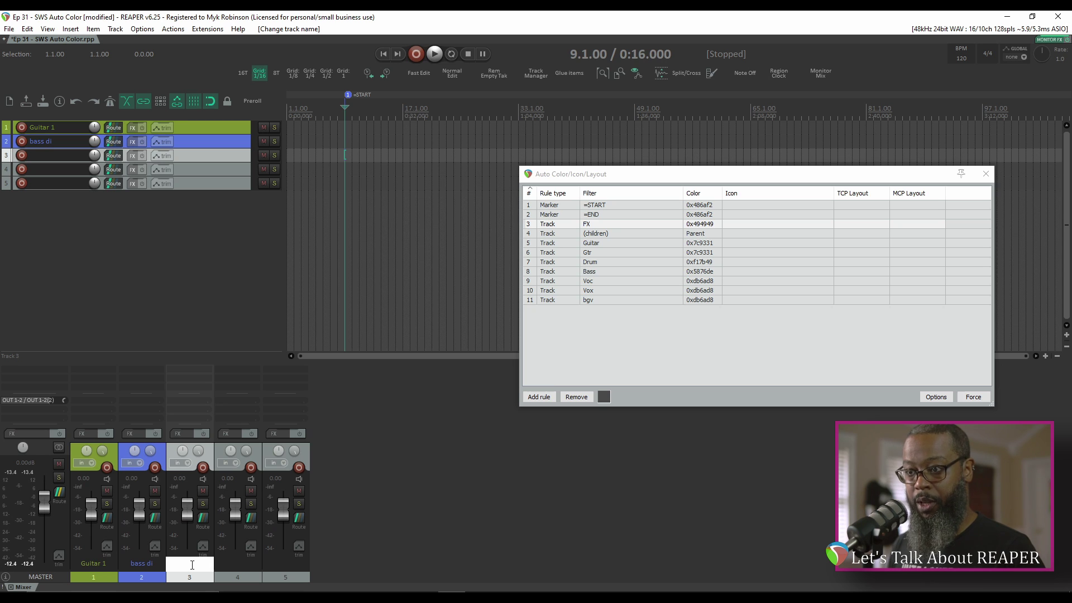
text(vocal)
key(Return)
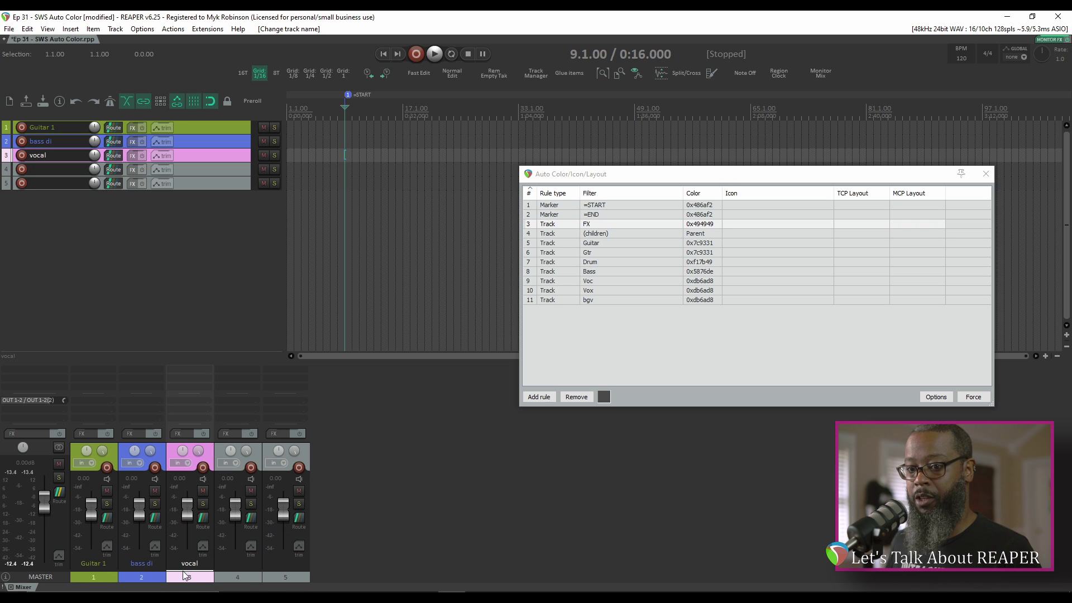
double_click(201, 563)
text(lead vocal)
key(Return)
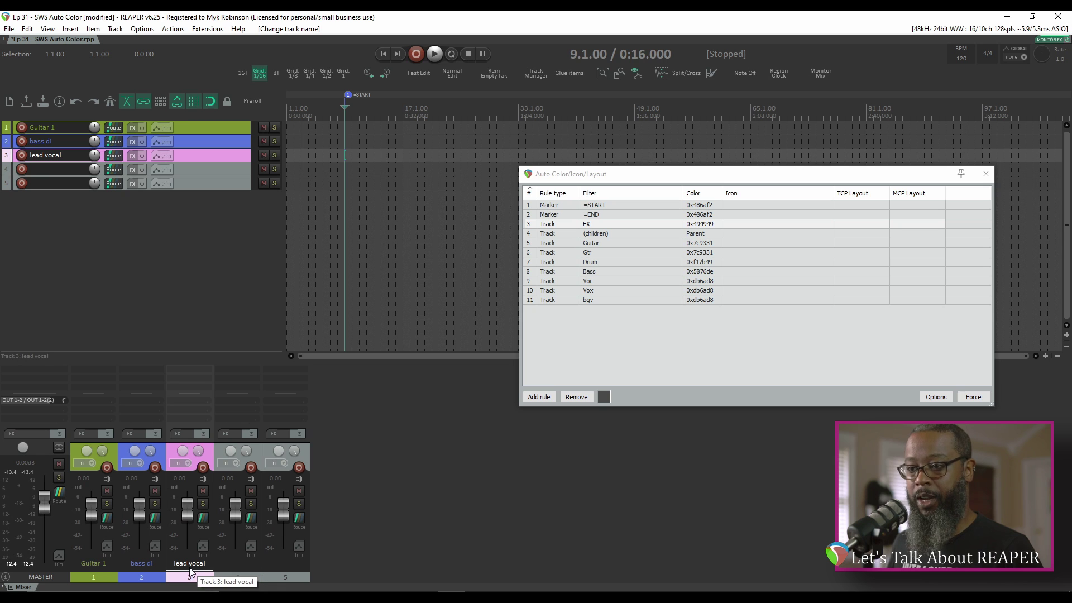
Name the fourth track bgv.
double_click(237, 563)
text(bgv)
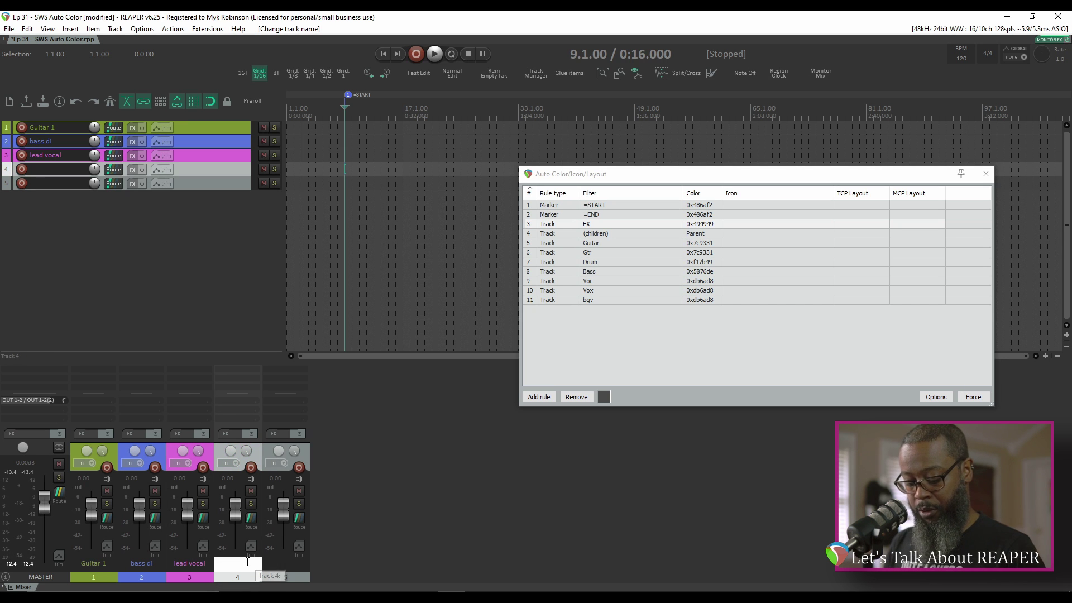
key(Return)
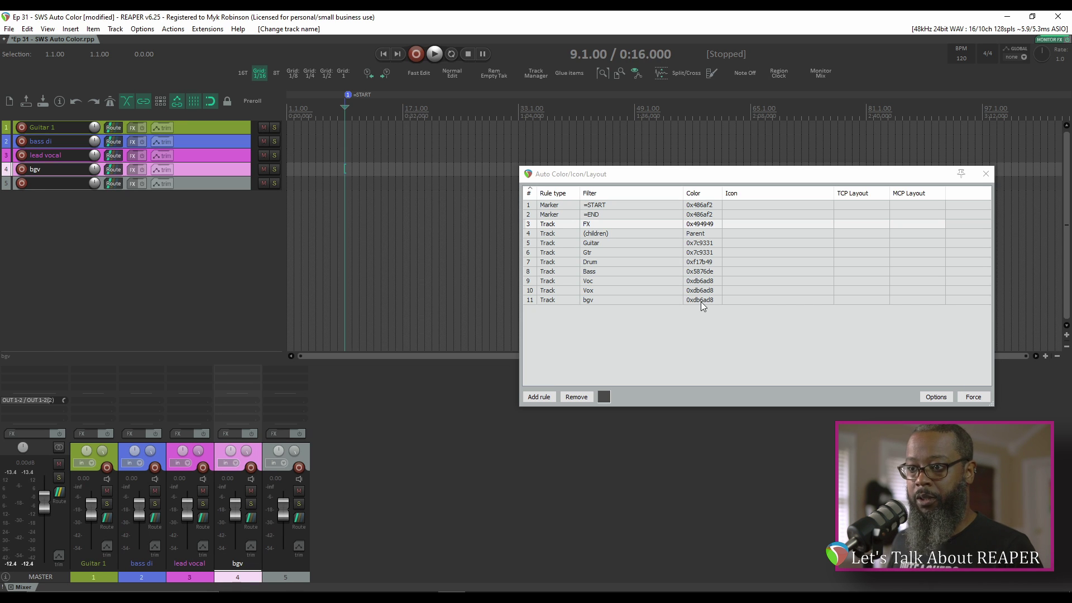
Enable auto track icon in the Auto Color options.
click(702, 302)
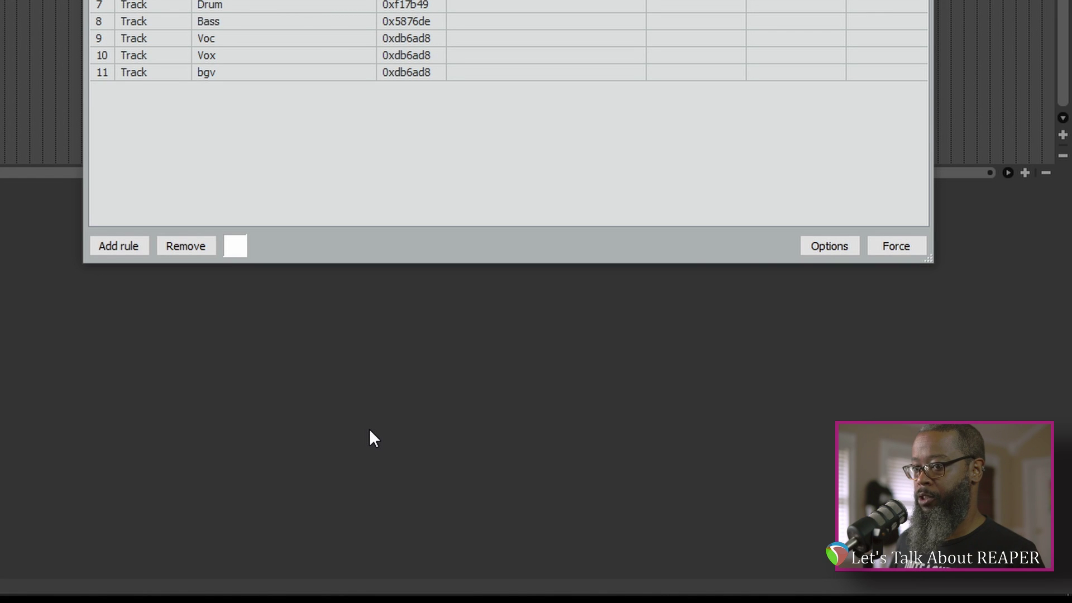
click(832, 246)
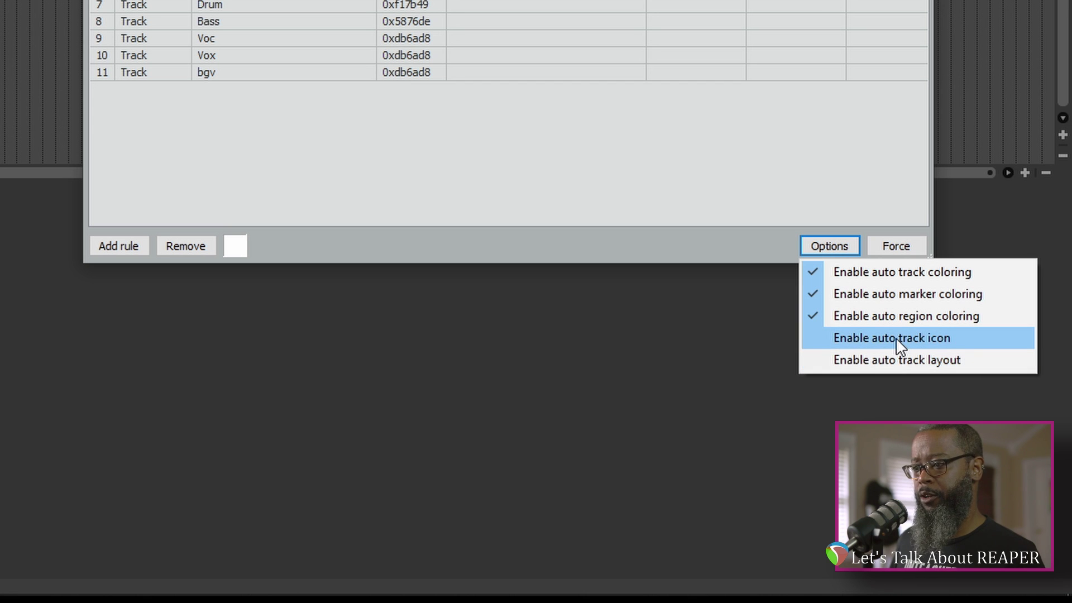
click(811, 340)
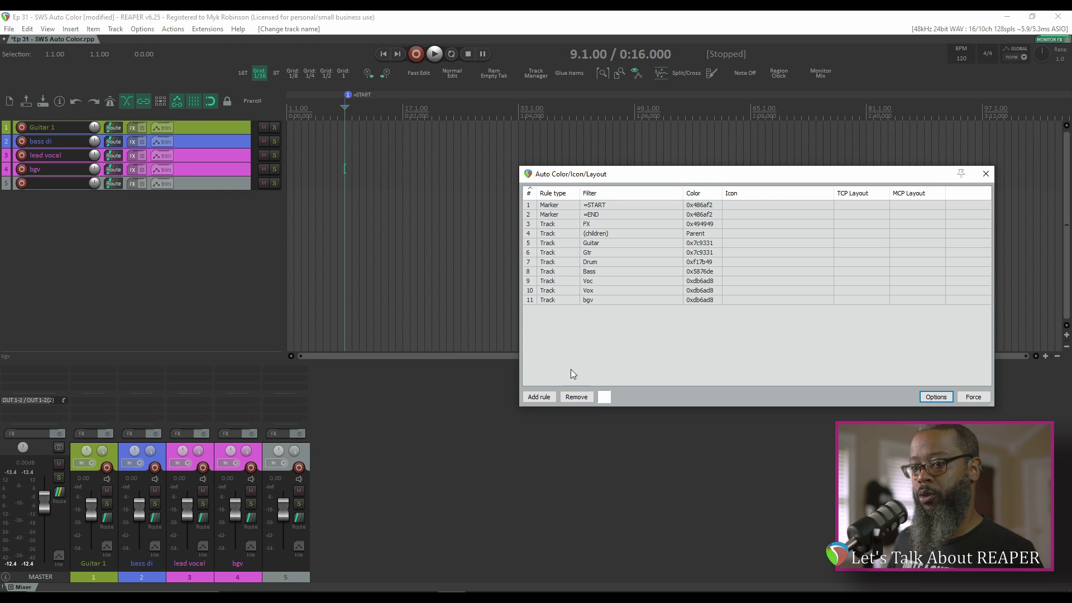
Add a twelfth rule of type Track and set its filter to a person's first name.
click(538, 397)
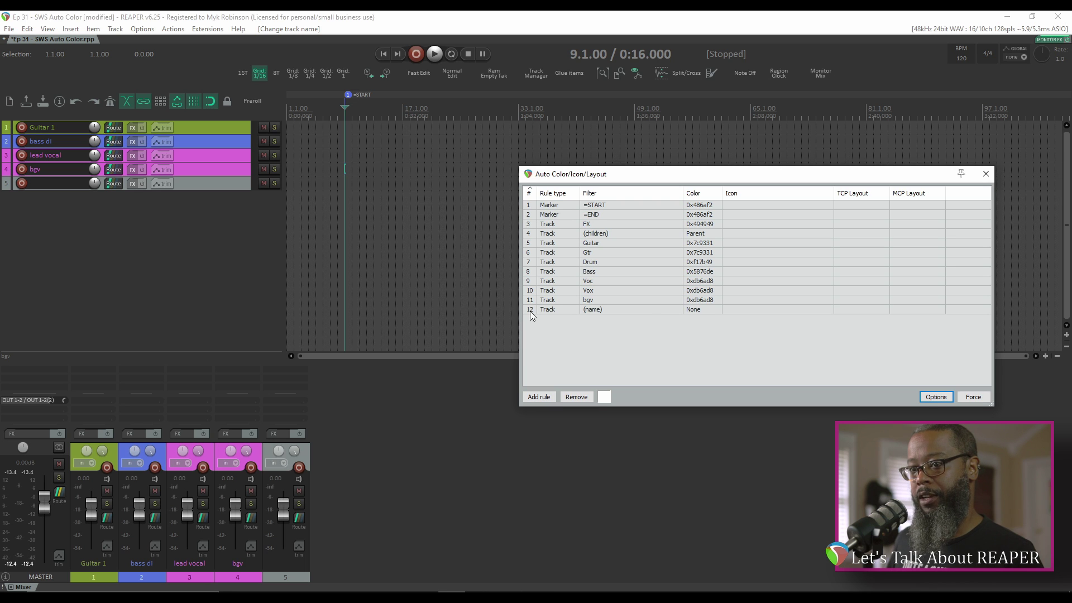
right_click(555, 310)
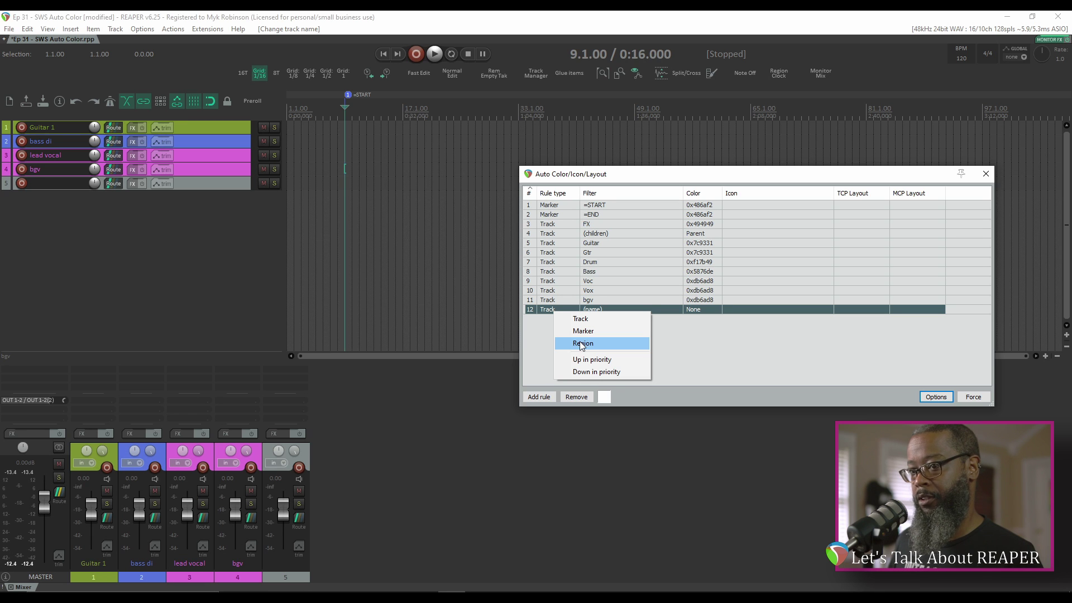
click(577, 320)
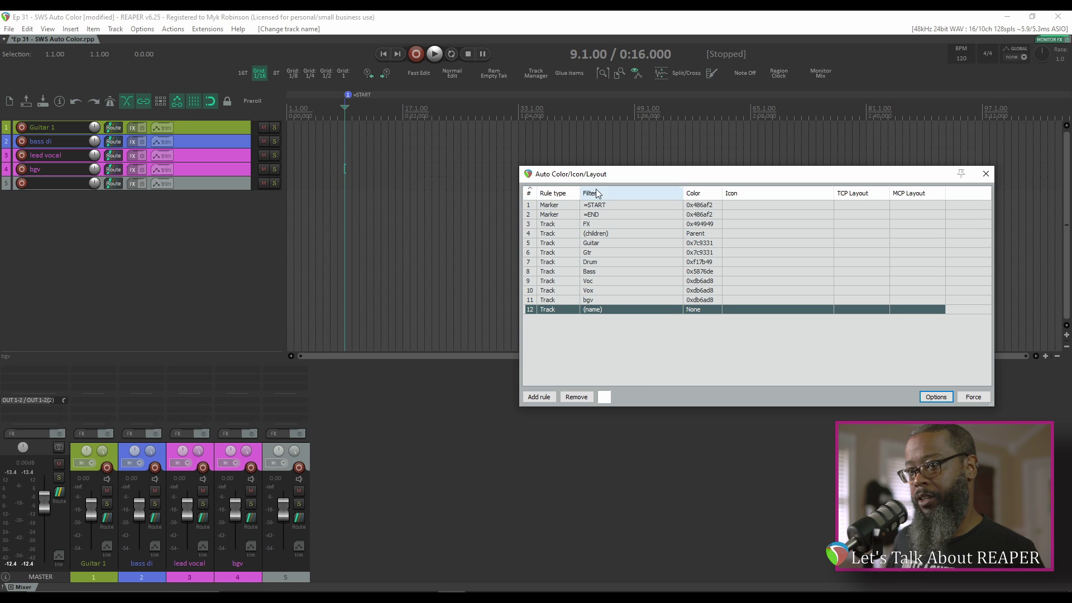
right_click(607, 309)
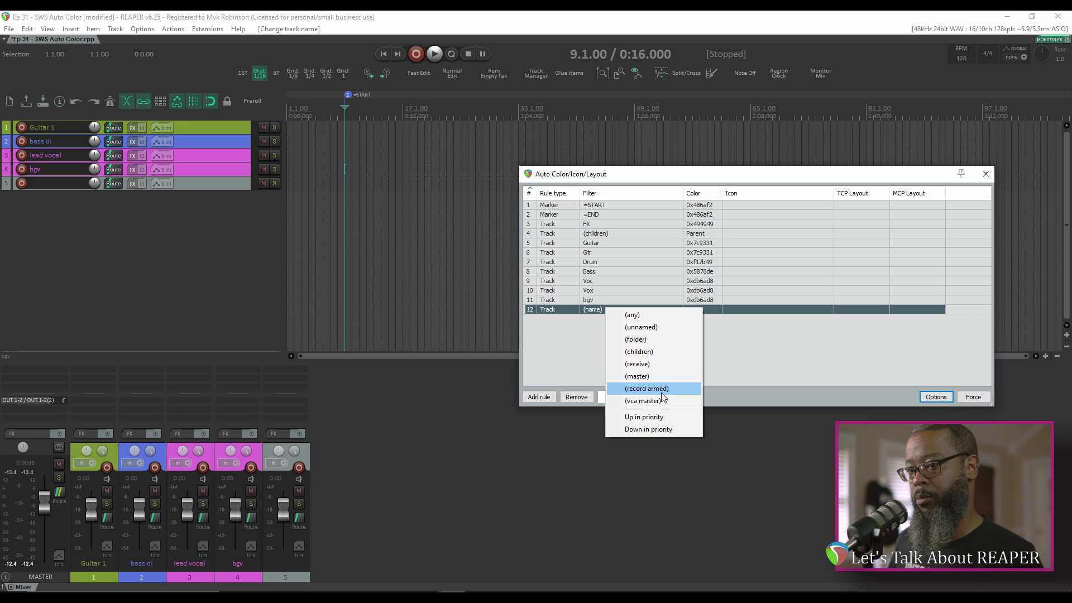
click(592, 309)
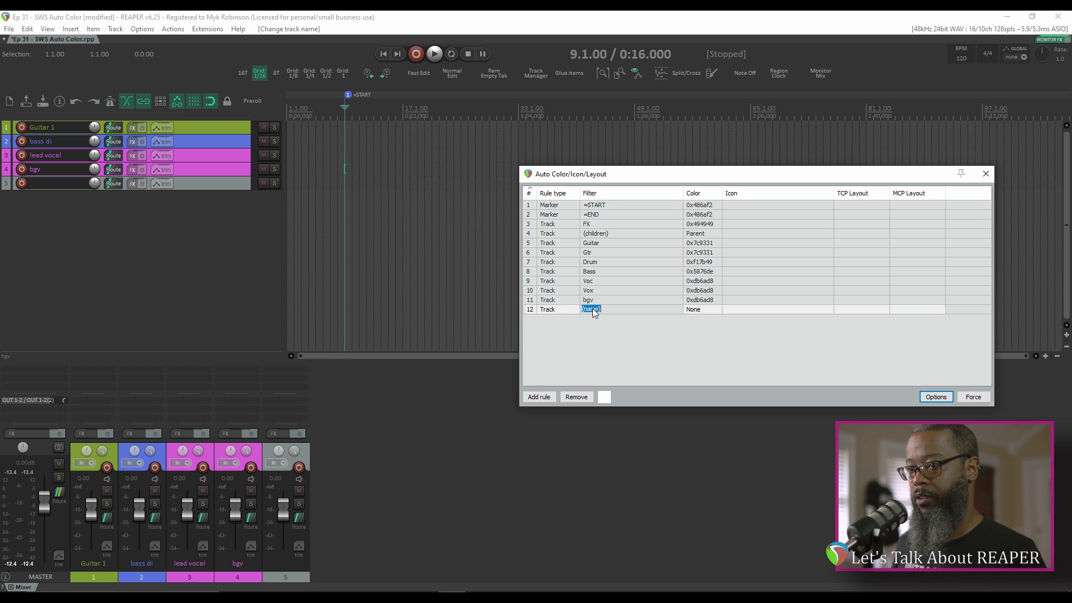
text(Sh)
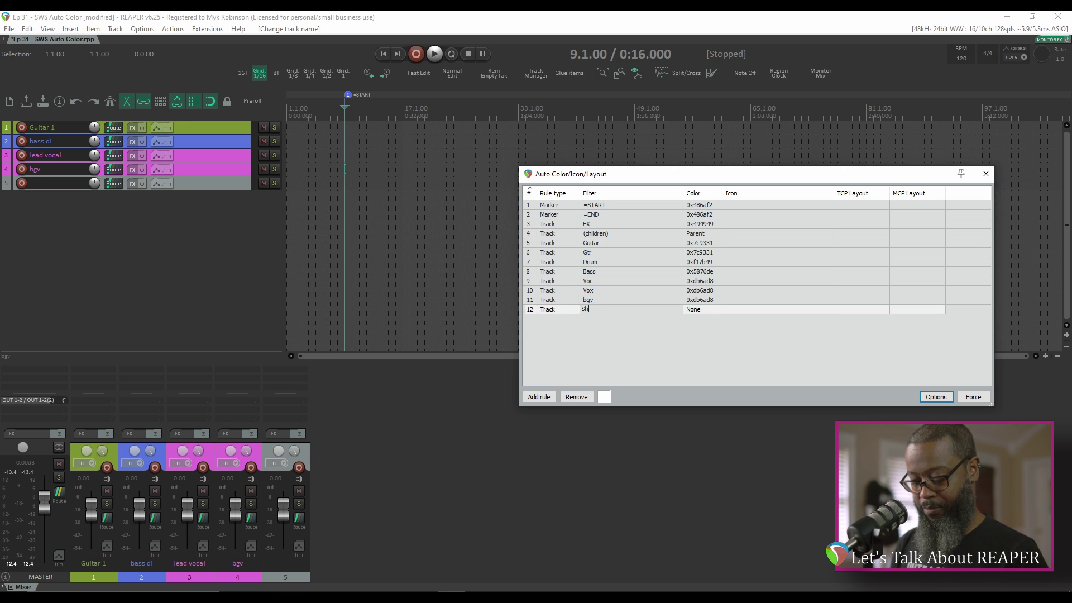
text(ella)
key(Return)
Load bin.png as the icon for rule 12.
right_click(781, 310)
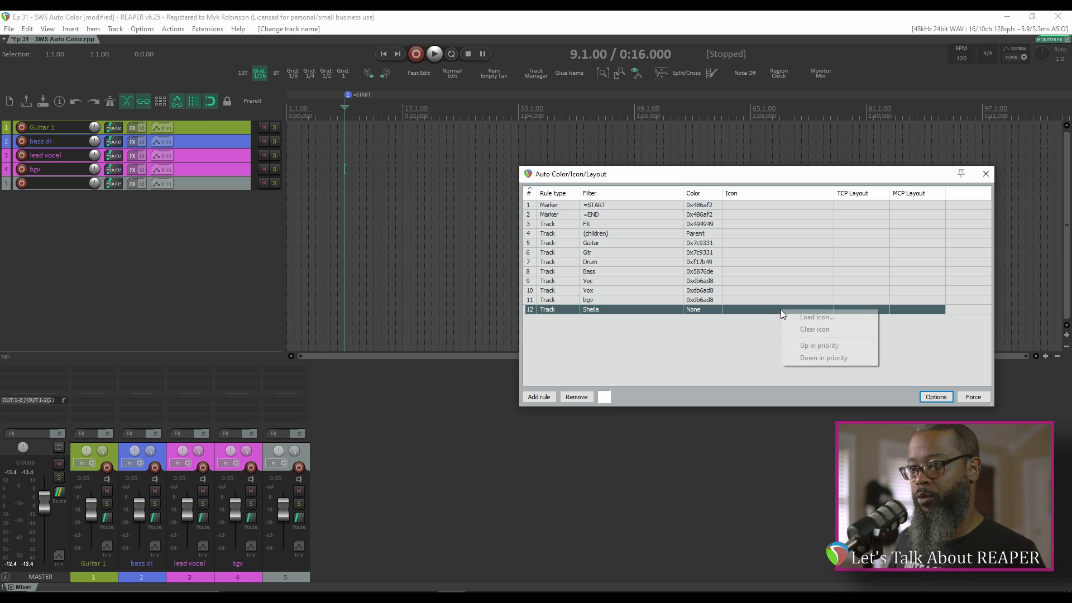
click(813, 317)
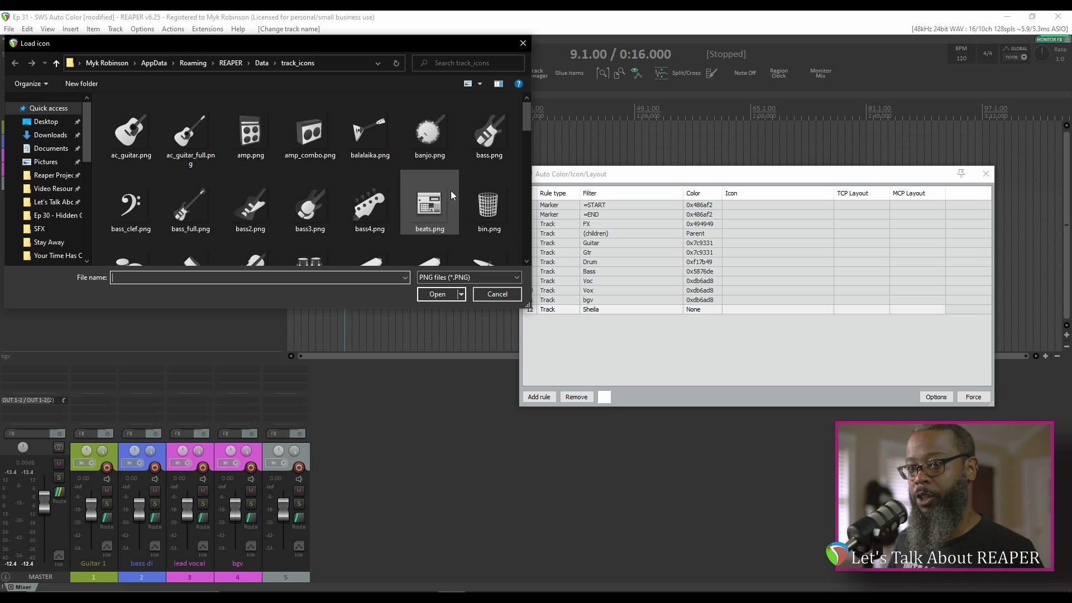
click(484, 208)
click(437, 294)
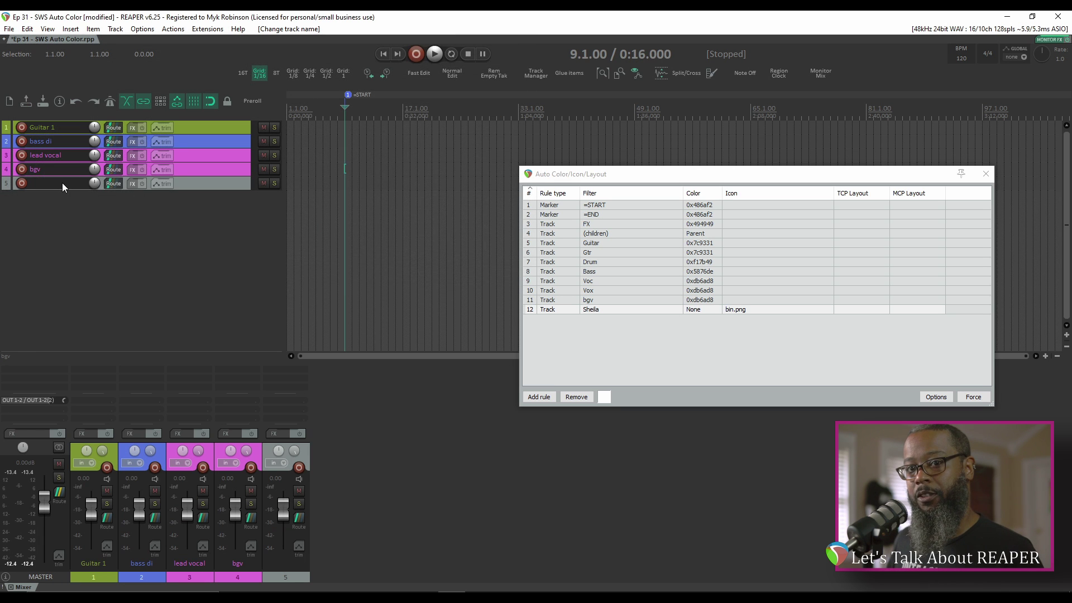
Name the fifth track with the first name used in rule 12's filter and enlarge its height to reveal the icon.
double_click(62, 182)
text(sheila)
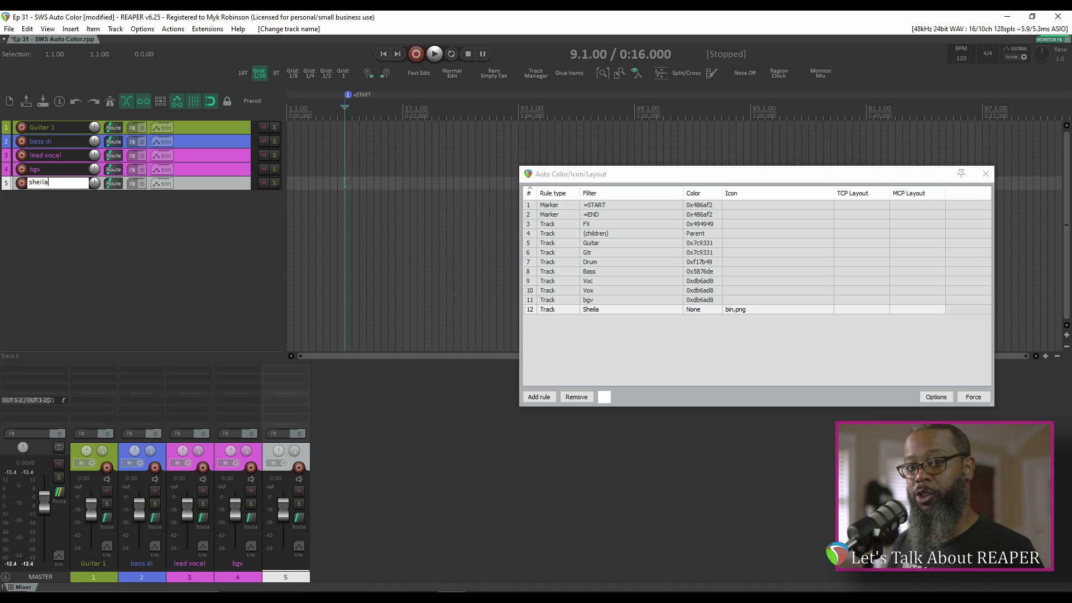
key(Return)
drag(216, 191, 221, 316)
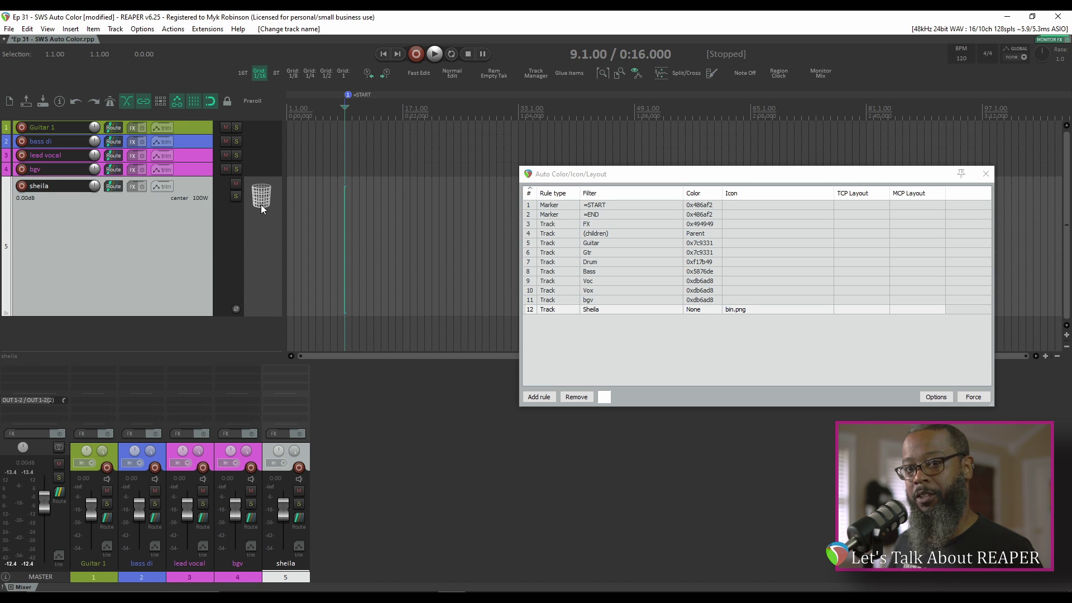
click(186, 335)
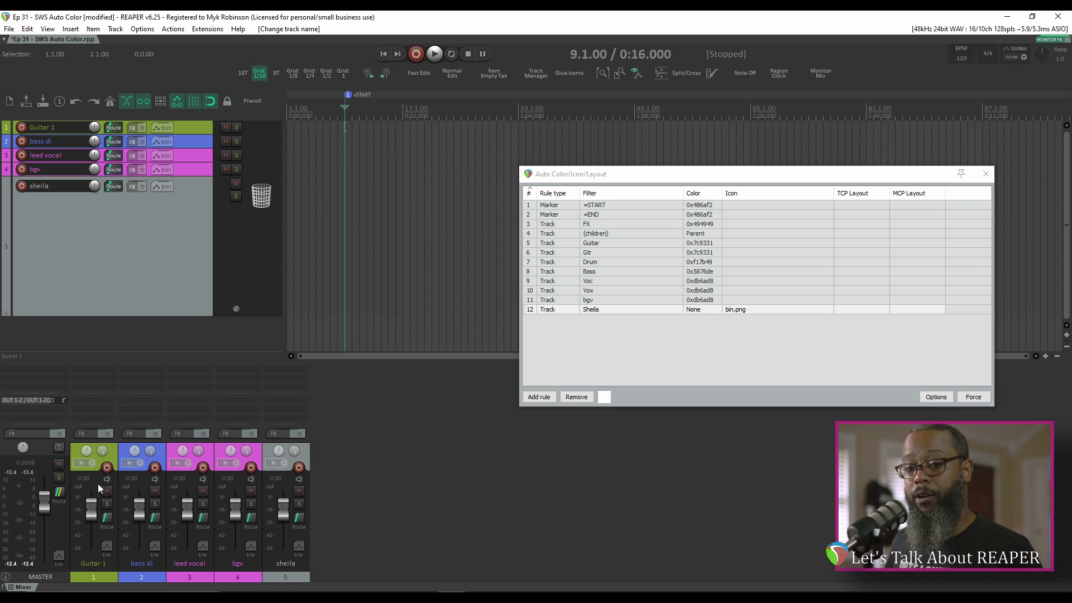
Make a folder from all five tracks, with Guitar 1 as the parent.
click(103, 561)
shift+click(285, 578)
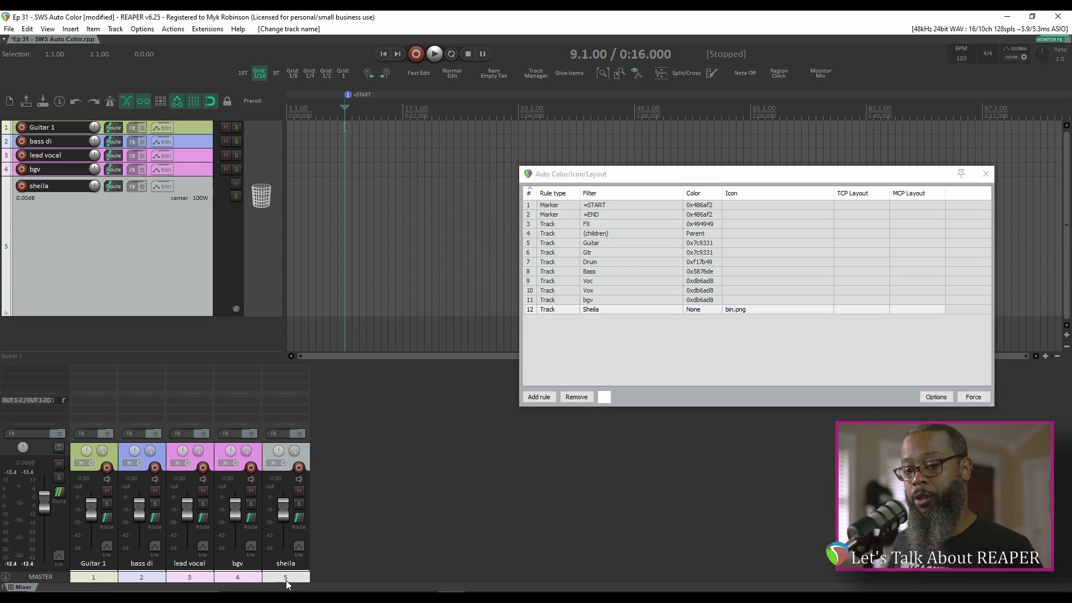
key(ctrl+shift+f)
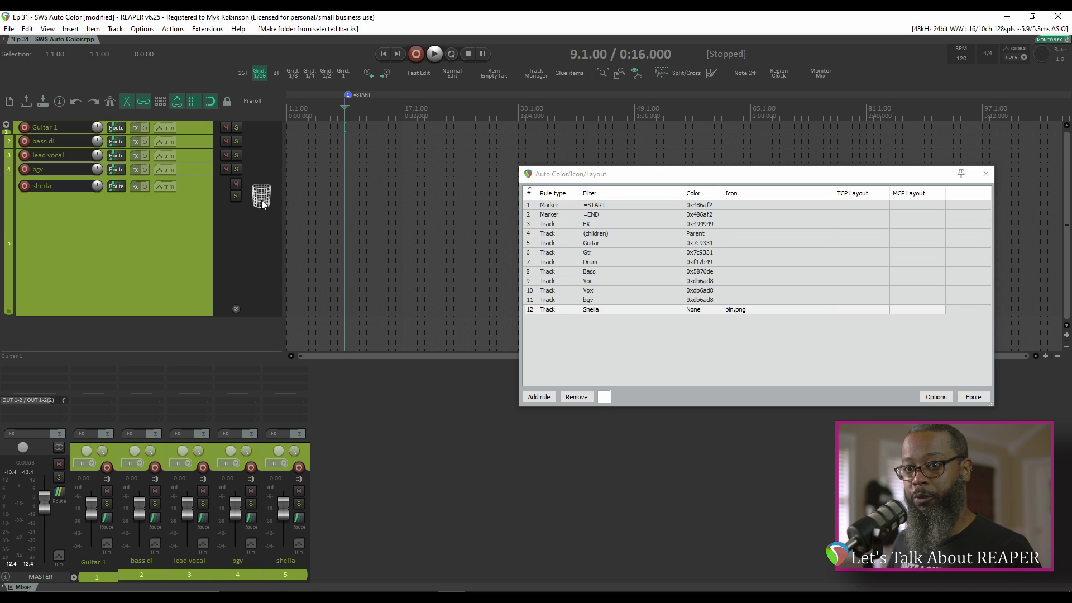
Add a thirteenth rule of type Region with the filter verse.
click(907, 387)
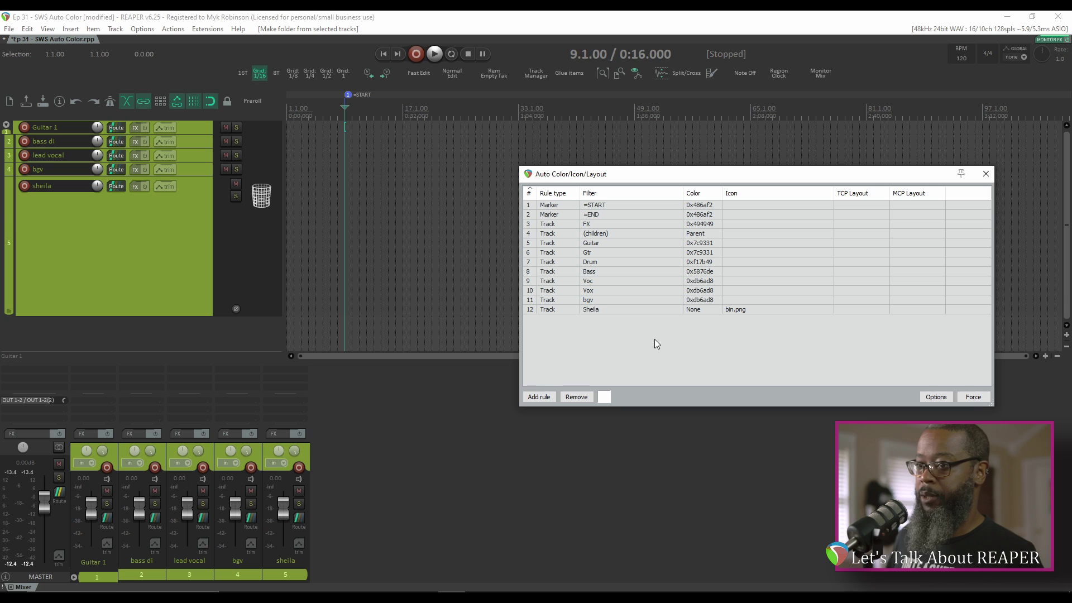
click(548, 395)
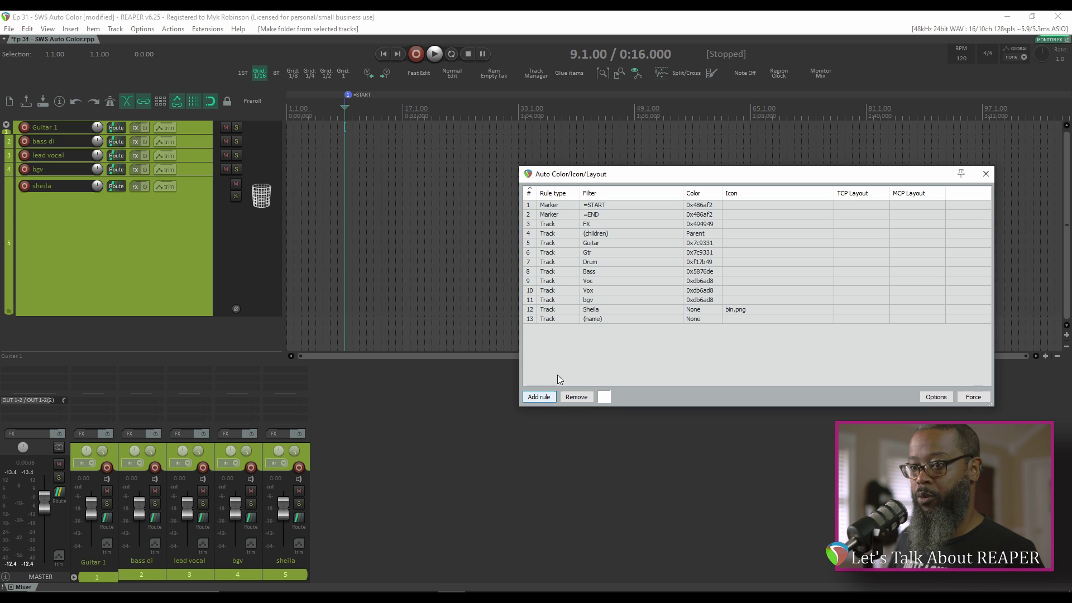
click(564, 318)
right_click(564, 317)
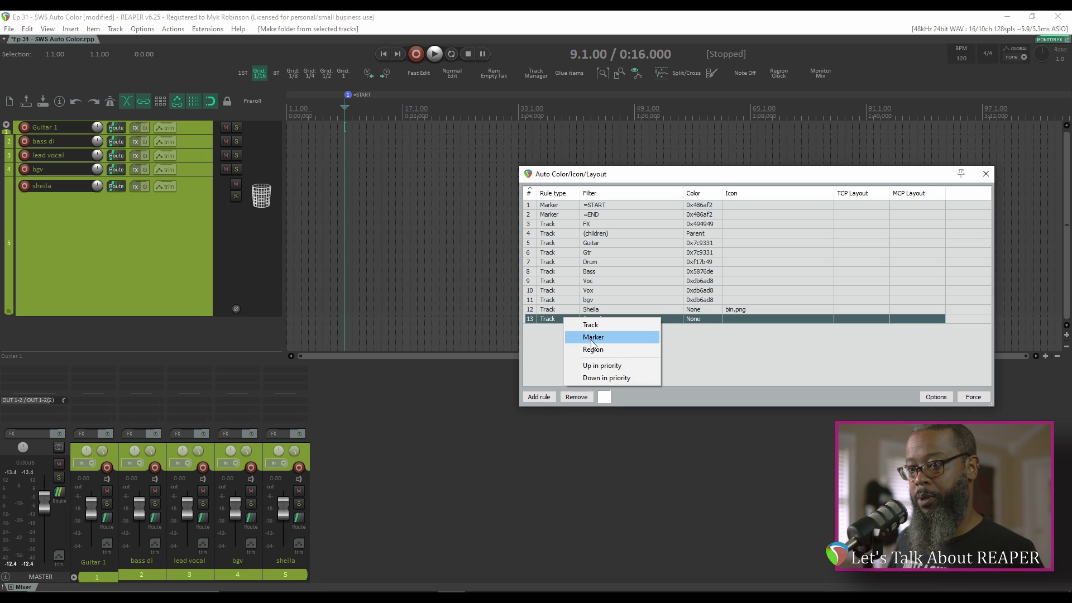
click(593, 349)
double_click(592, 318)
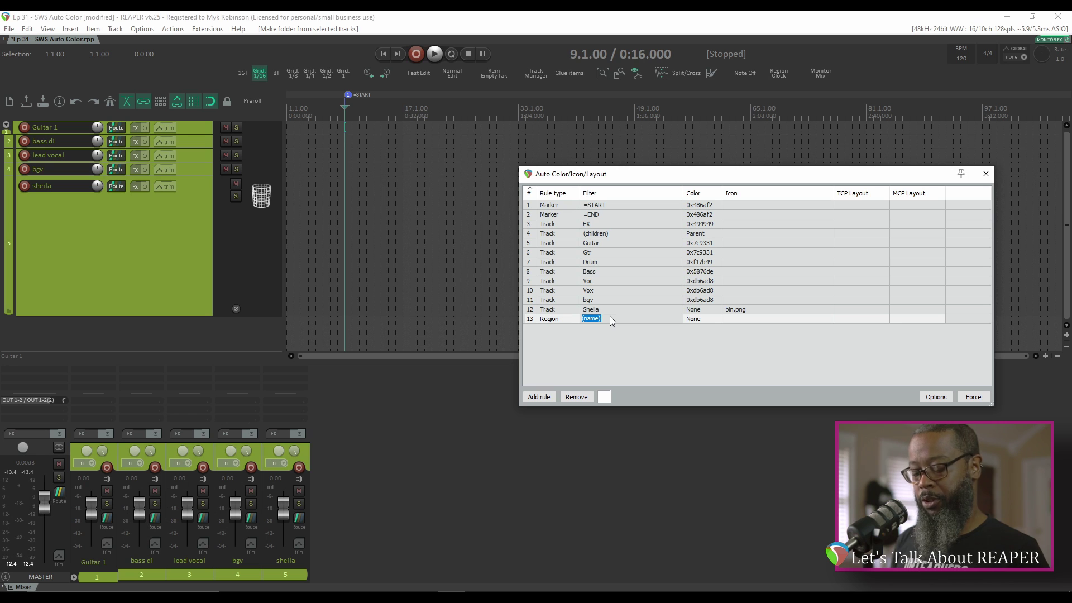
key(Return)
text(verse)
key(Return)
Set the verse region rule's color to magenta with red 227, green 86 and blue 239.
right_click(694, 319)
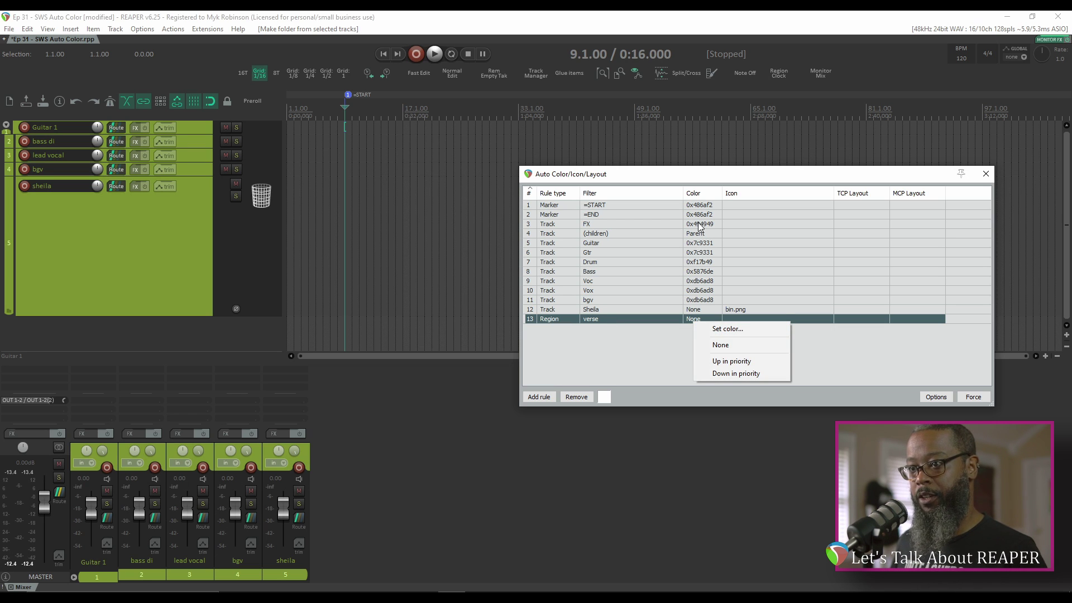
click(718, 329)
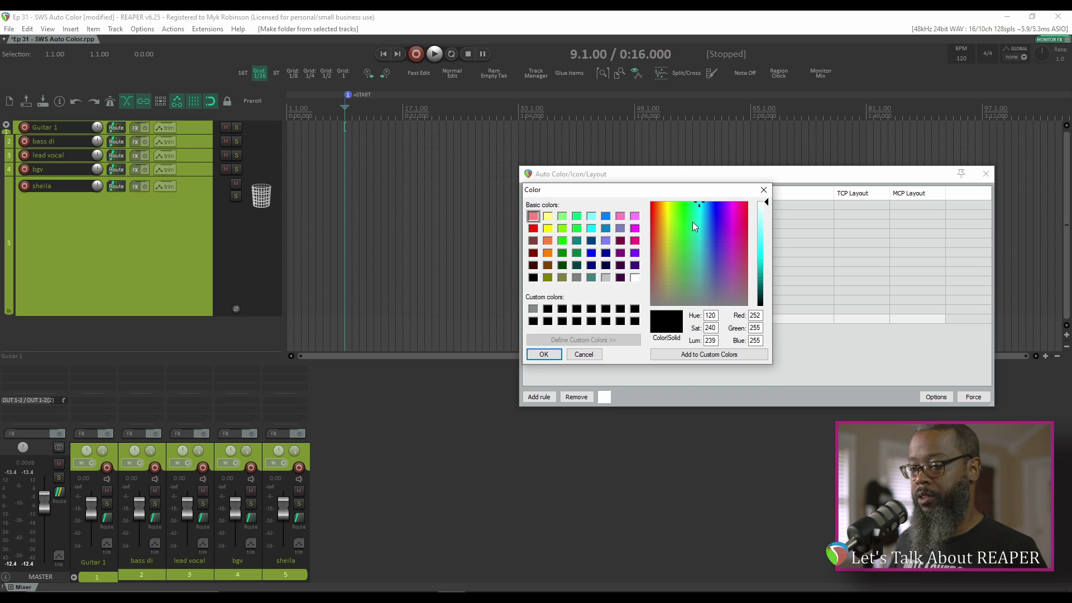
click(733, 226)
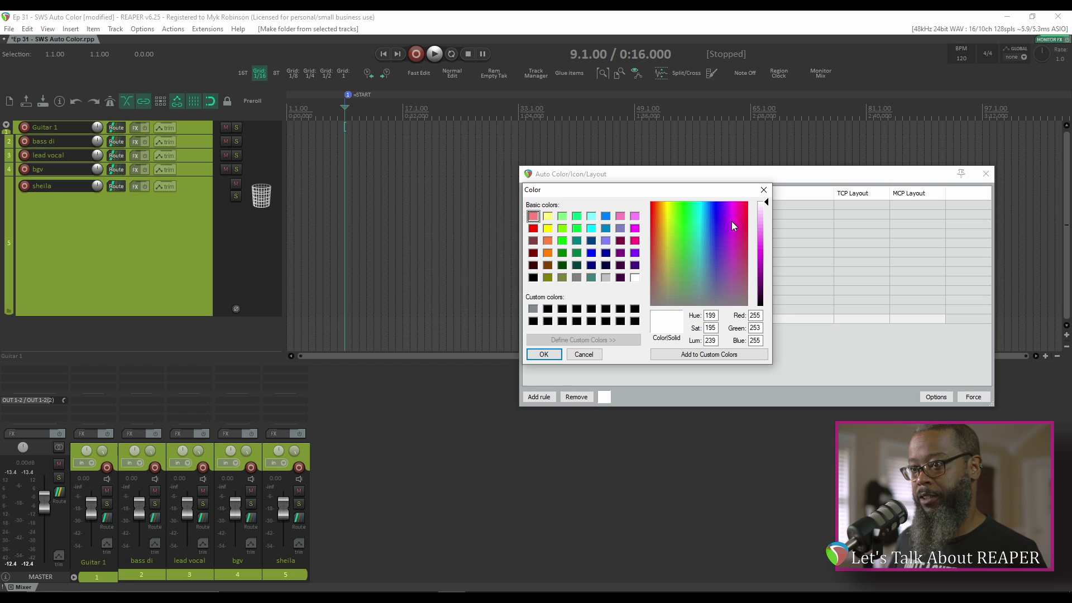
click(764, 233)
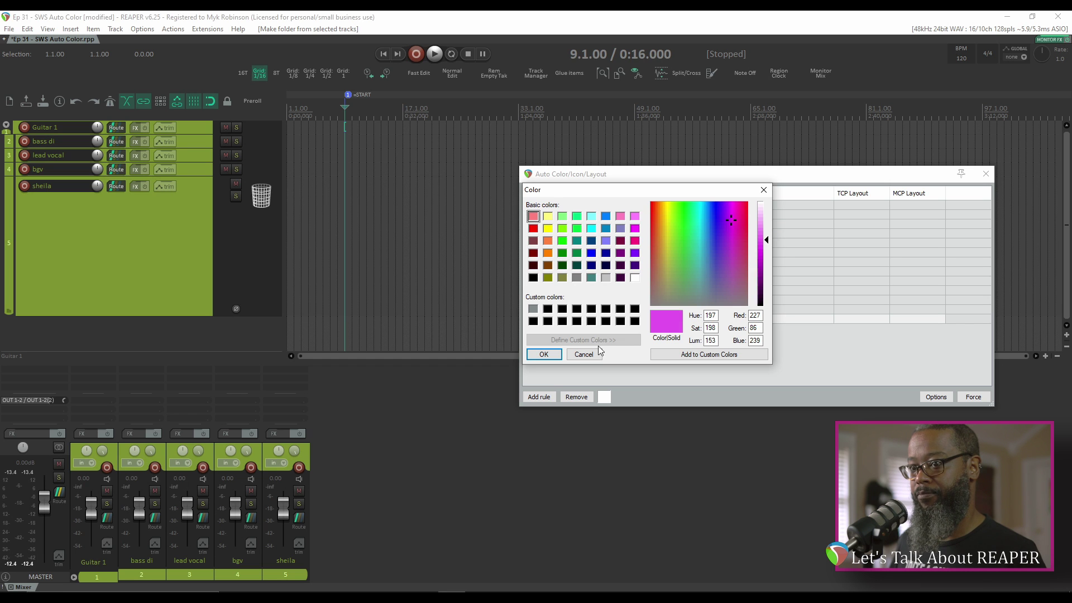
click(544, 354)
Create a region named Verse 1 from a time selection spanning 13.1.00 to 39.1.00.
drag(374, 114, 563, 113)
key(shift+r)
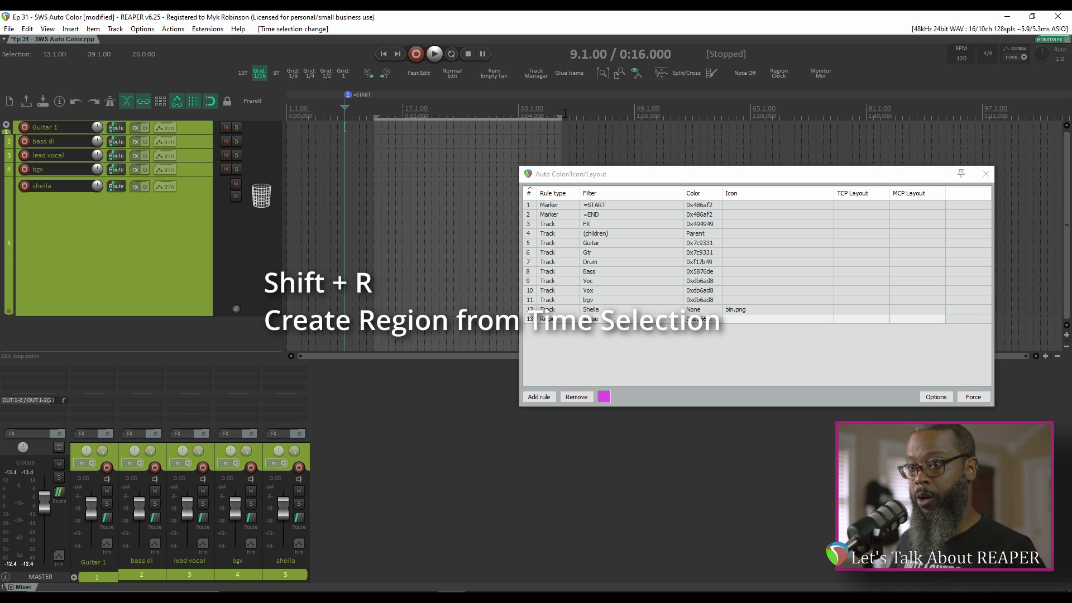
key(shift+r)
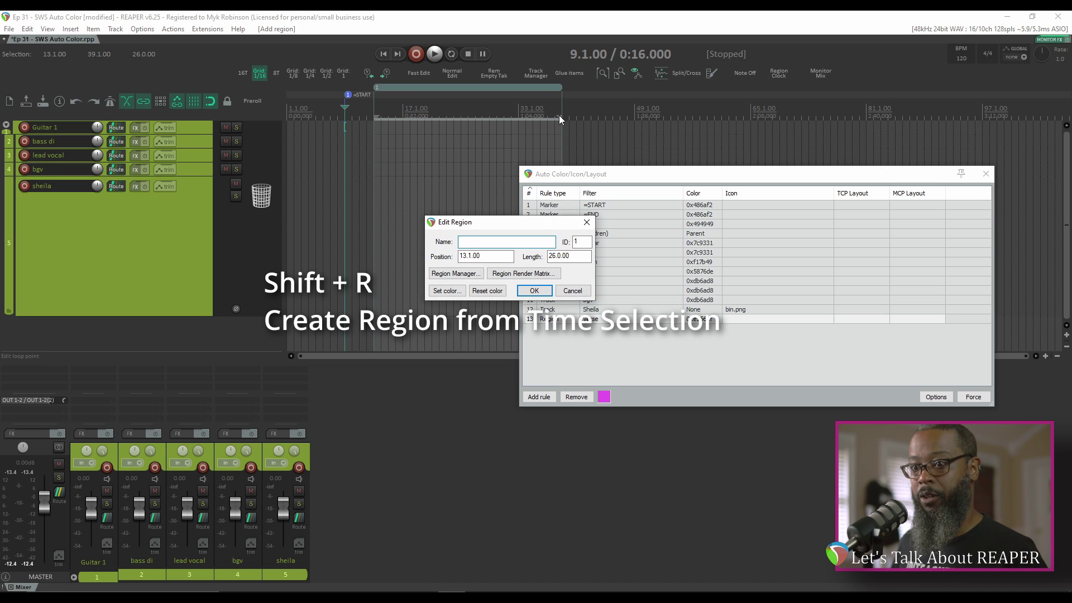
text(Verse 1)
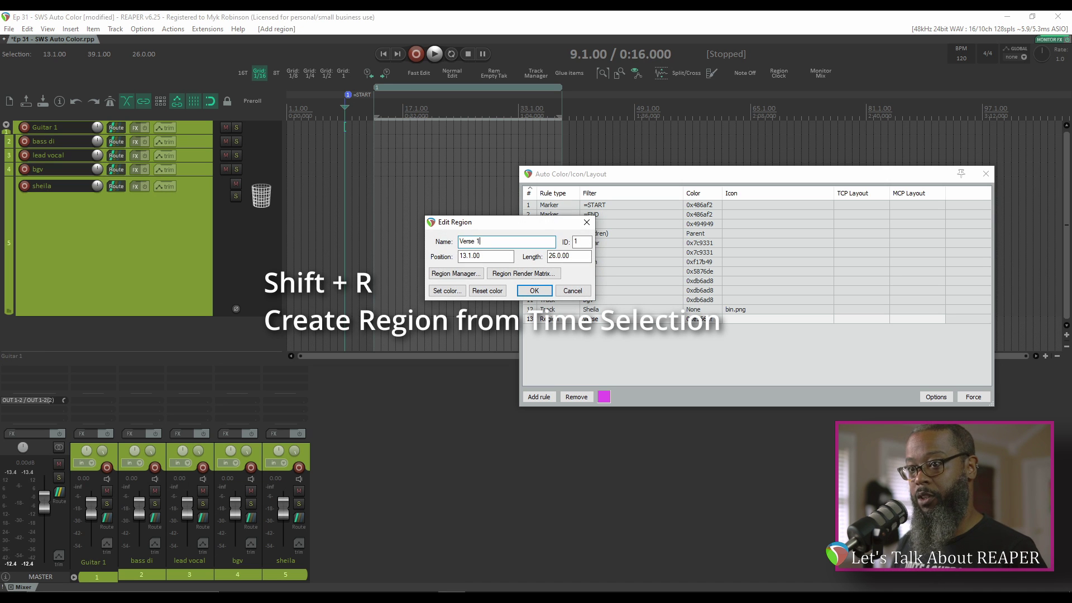
key(Return)
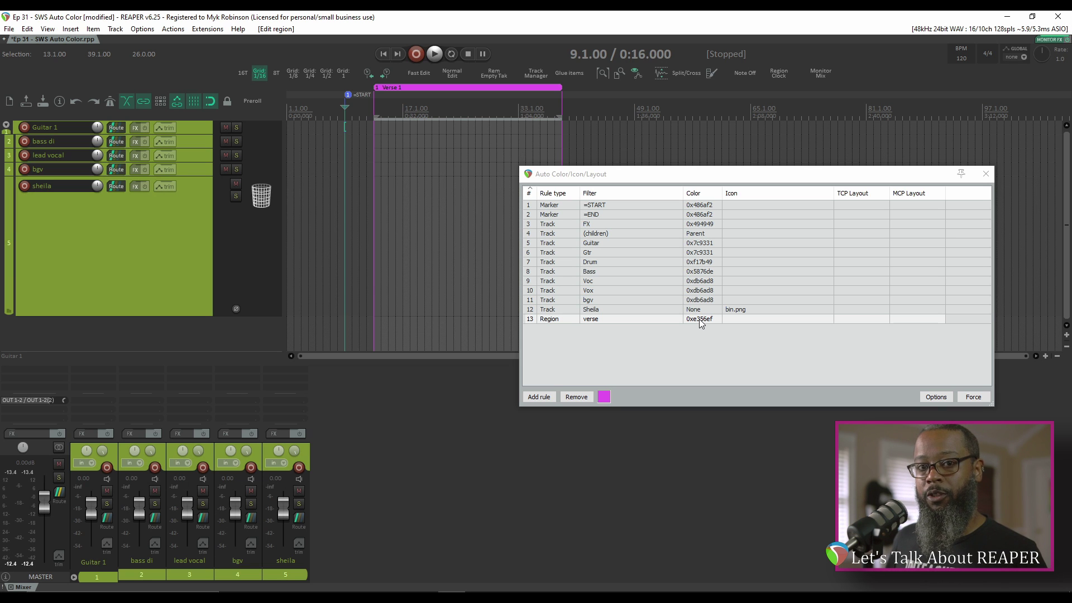
Add a fourteenth track rule with the filter (any) and the color option Random.
click(539, 396)
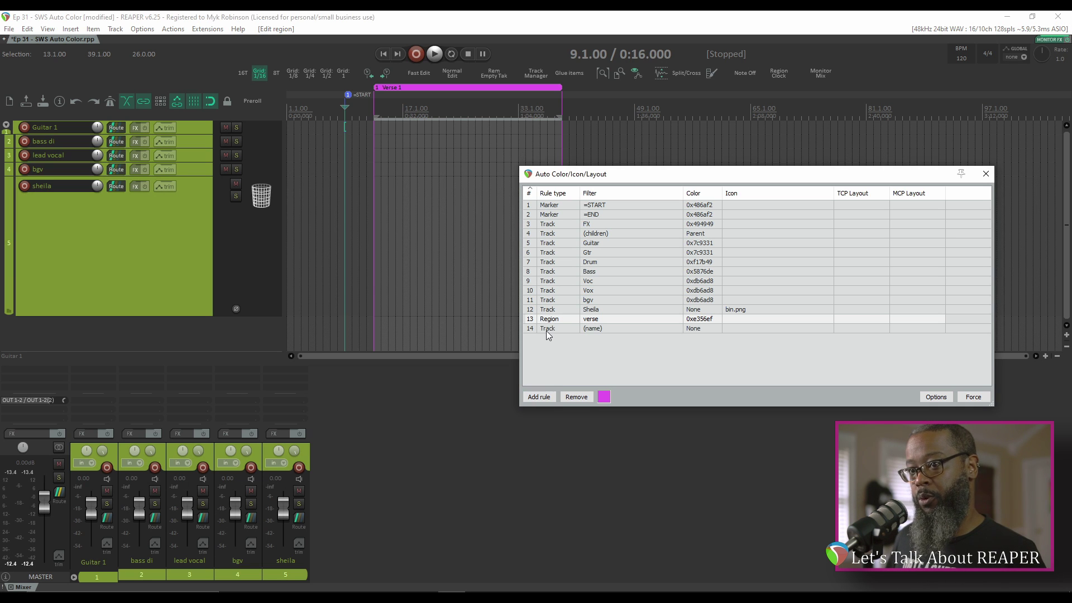
click(605, 330)
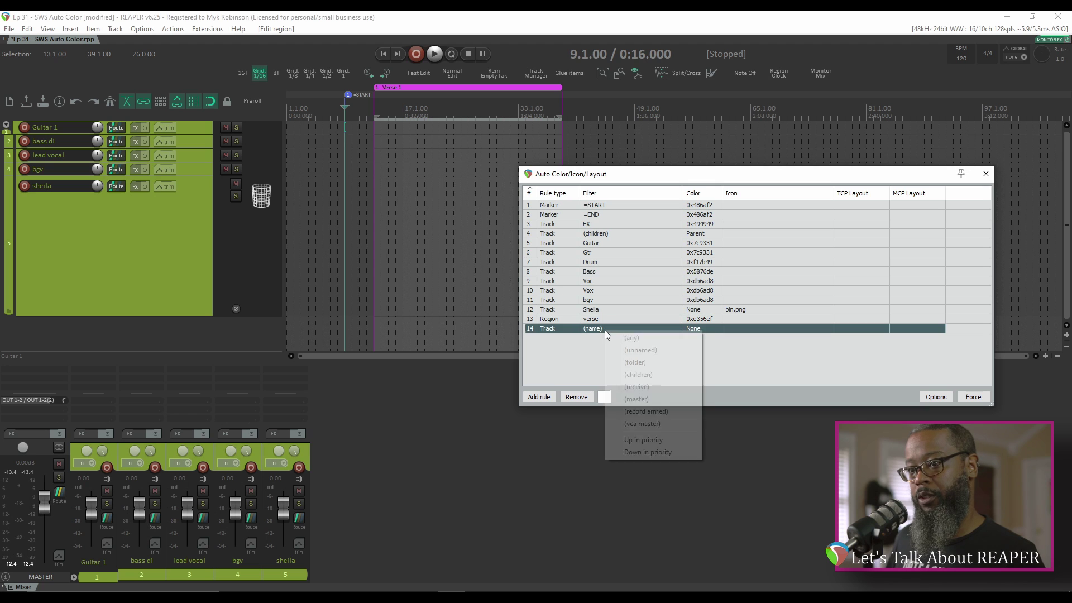
click(628, 338)
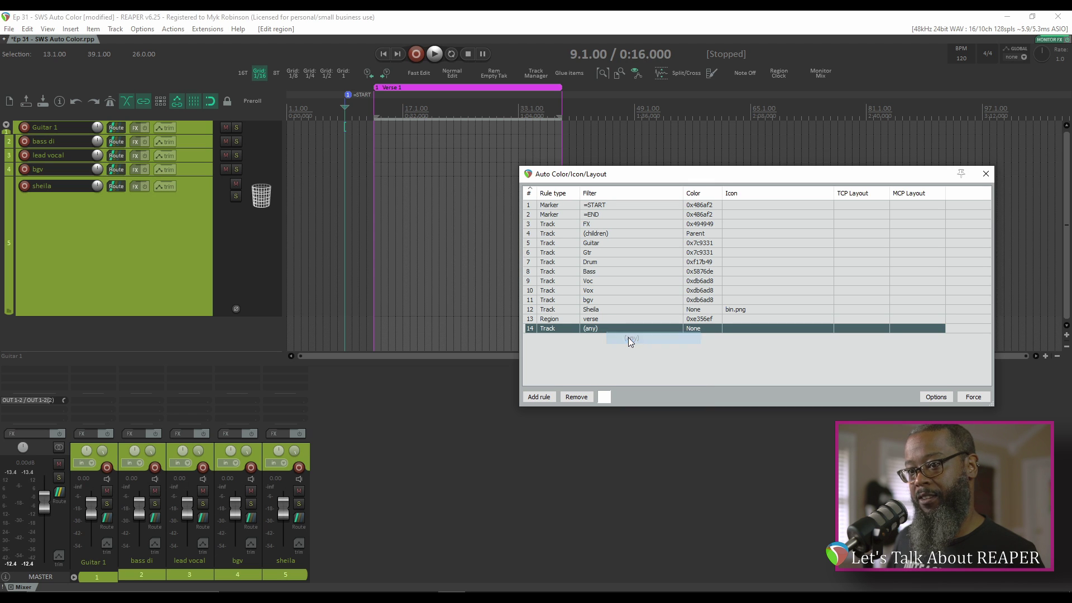
click(701, 328)
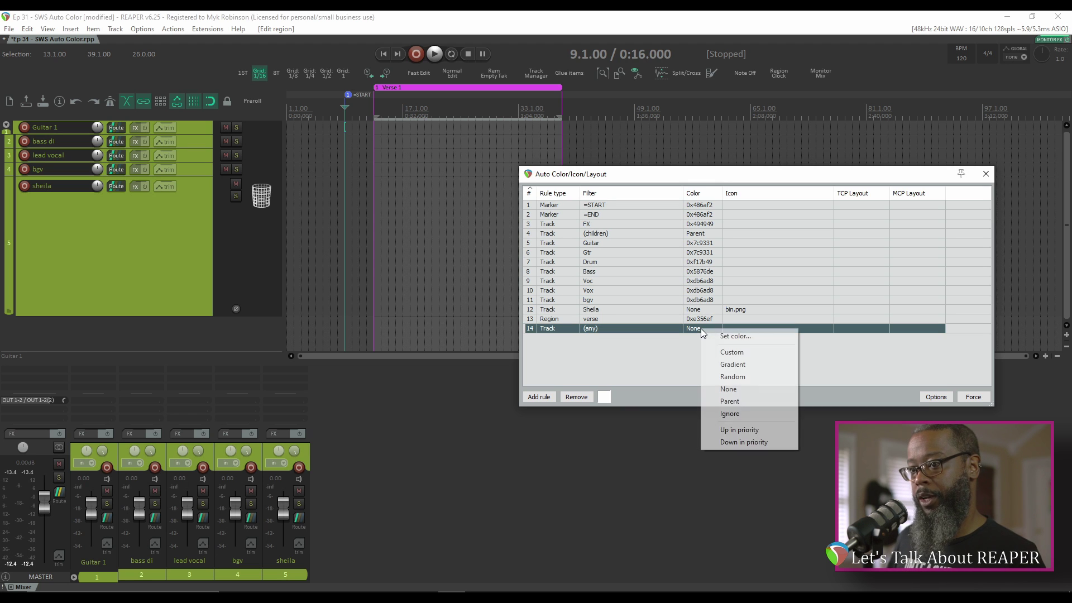
click(735, 377)
Delete all five existing tracks and insert five new unnamed tracks in their place.
click(89, 579)
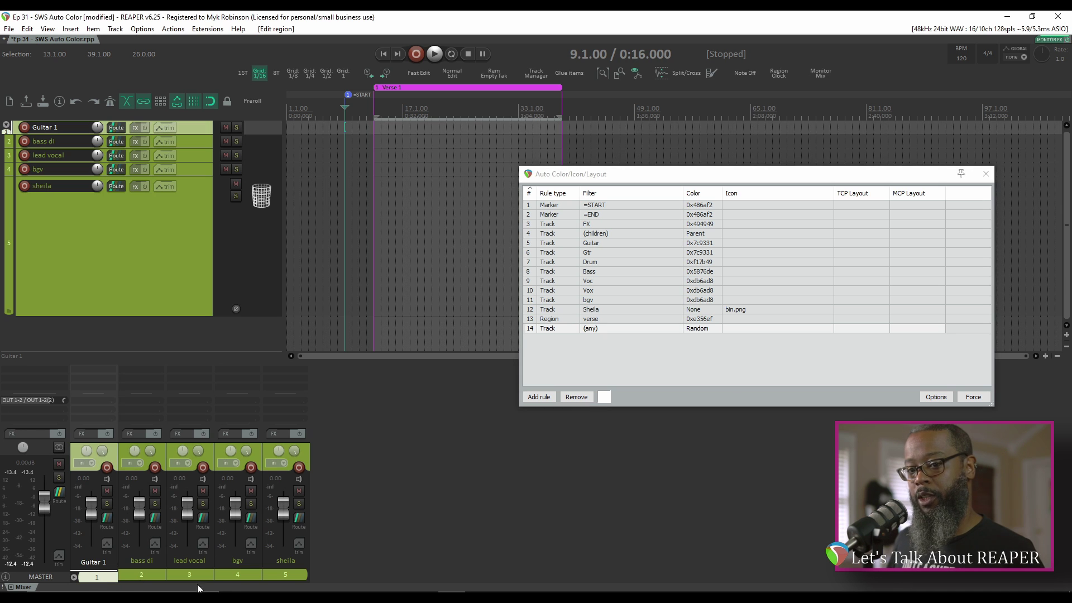
shift+click(291, 582)
key(Delete)
right_click(124, 172)
click(243, 193)
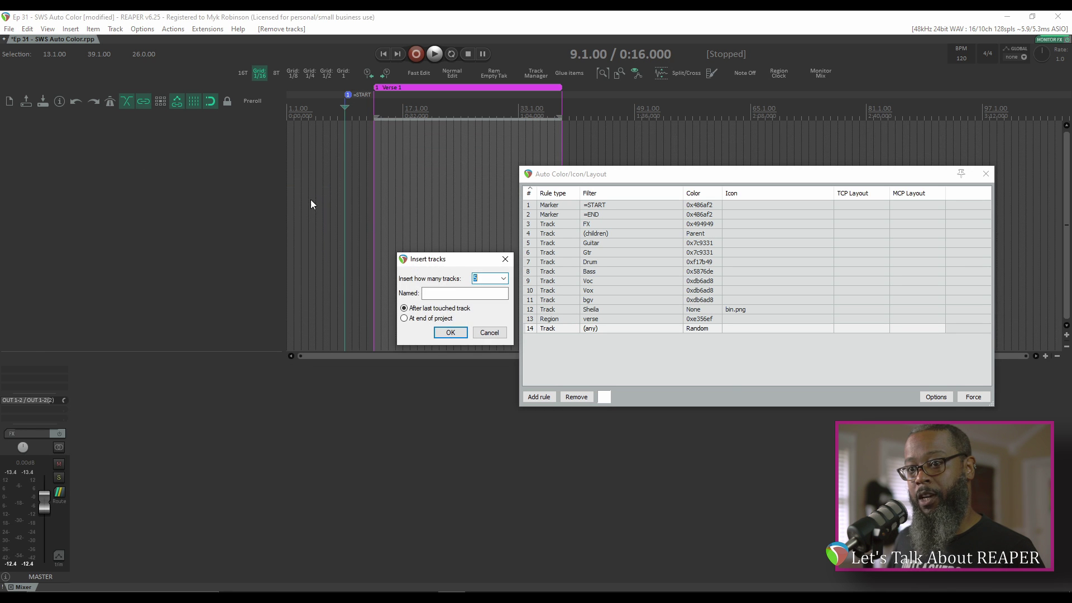
click(450, 333)
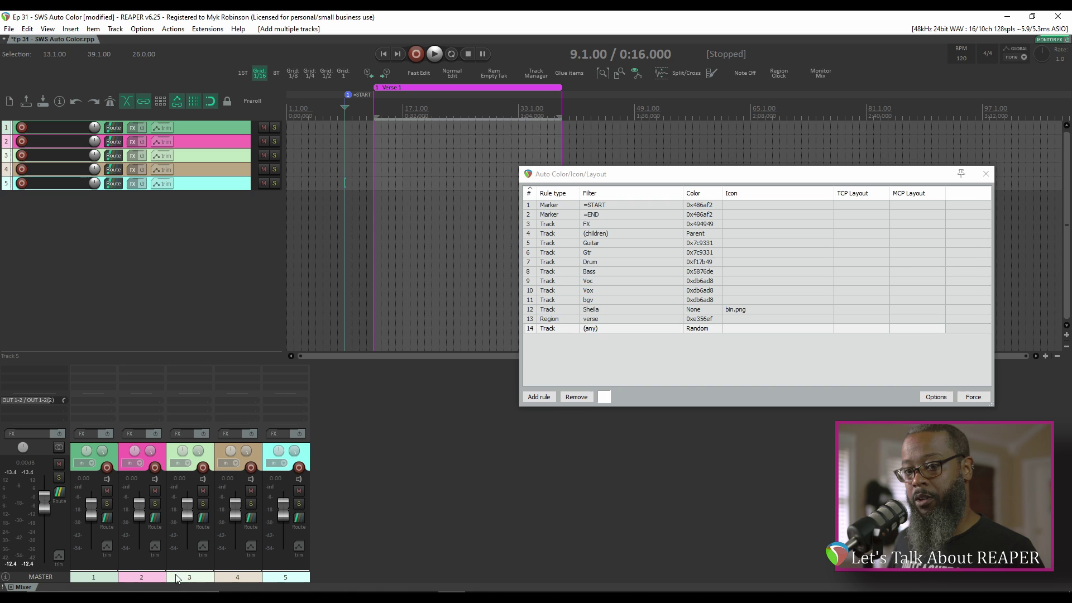
click(385, 560)
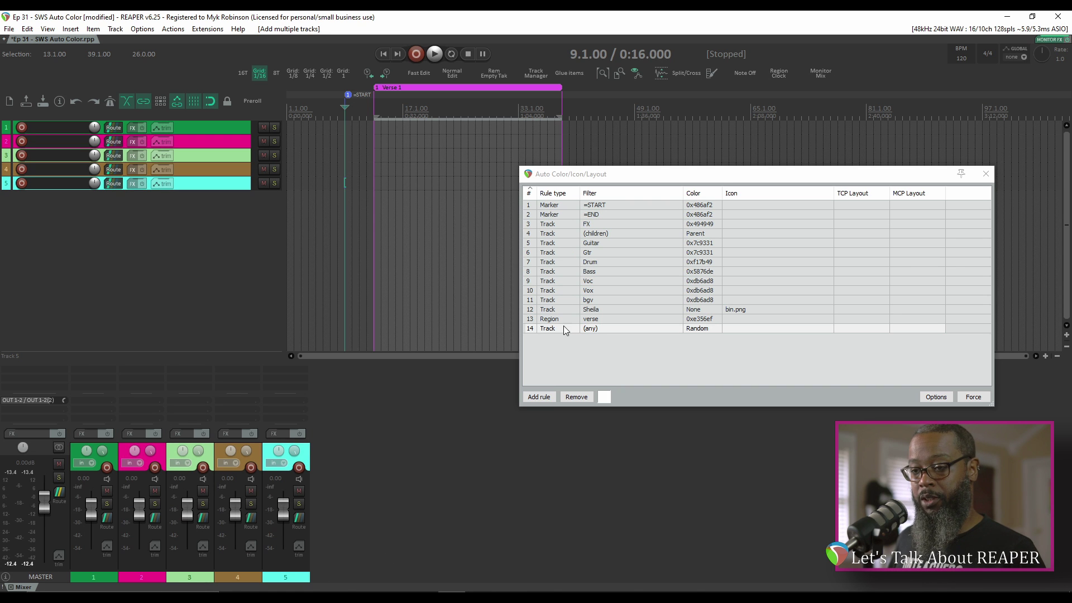
Name track 2 Gtr and track 3 FX.
double_click(140, 565)
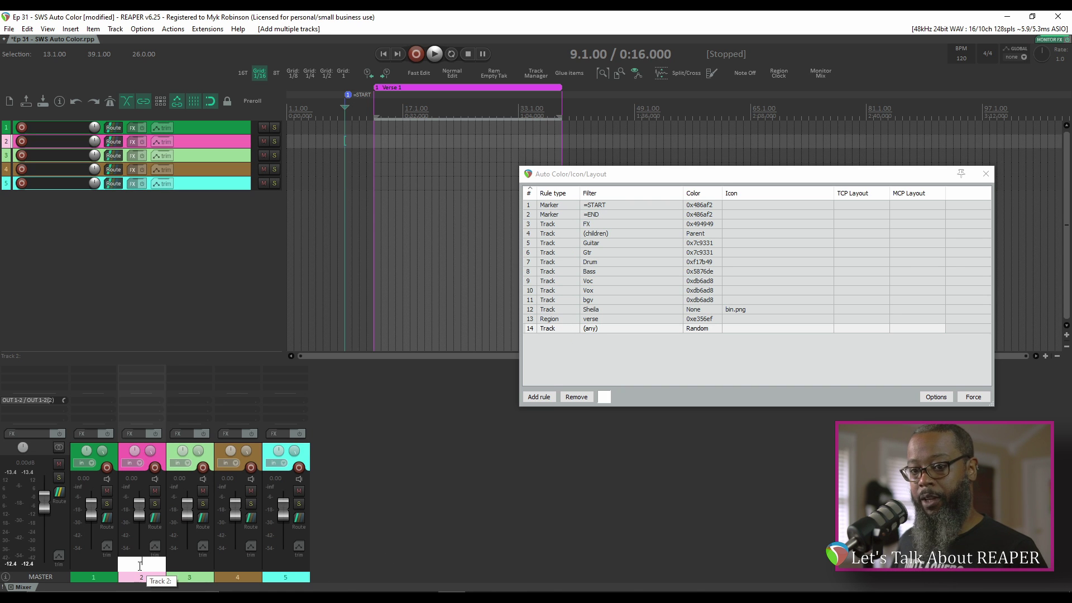
text(Gtr)
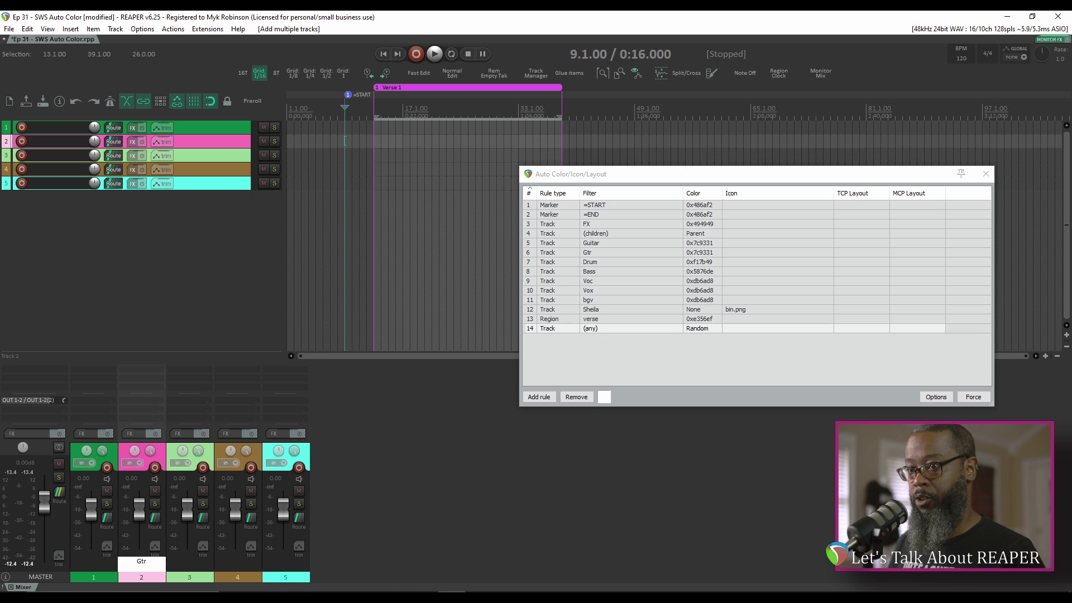
key(Return)
double_click(206, 565)
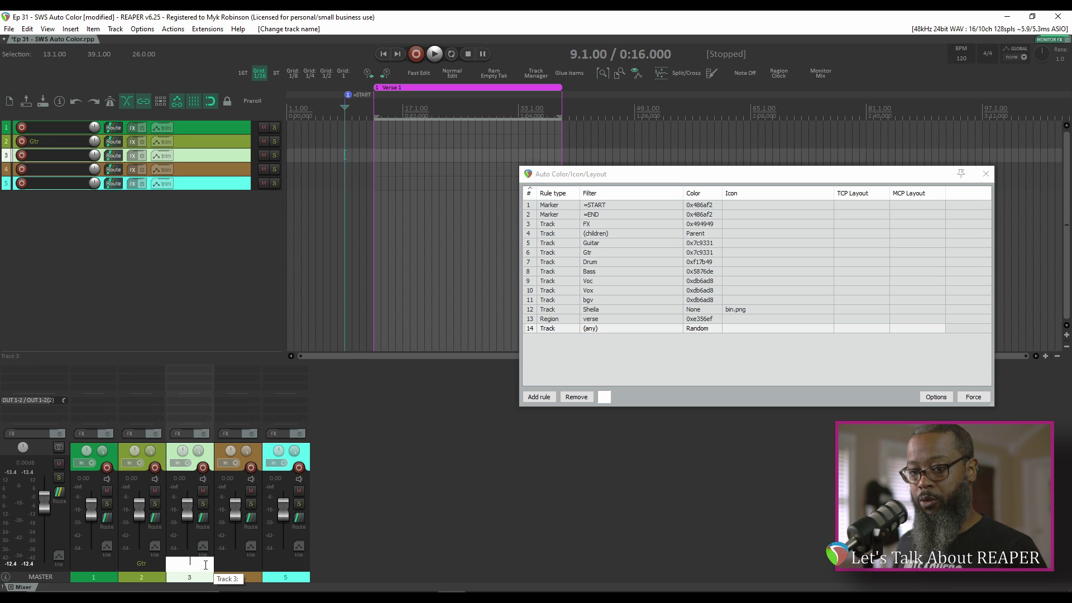
text(FX)
key(Tab)
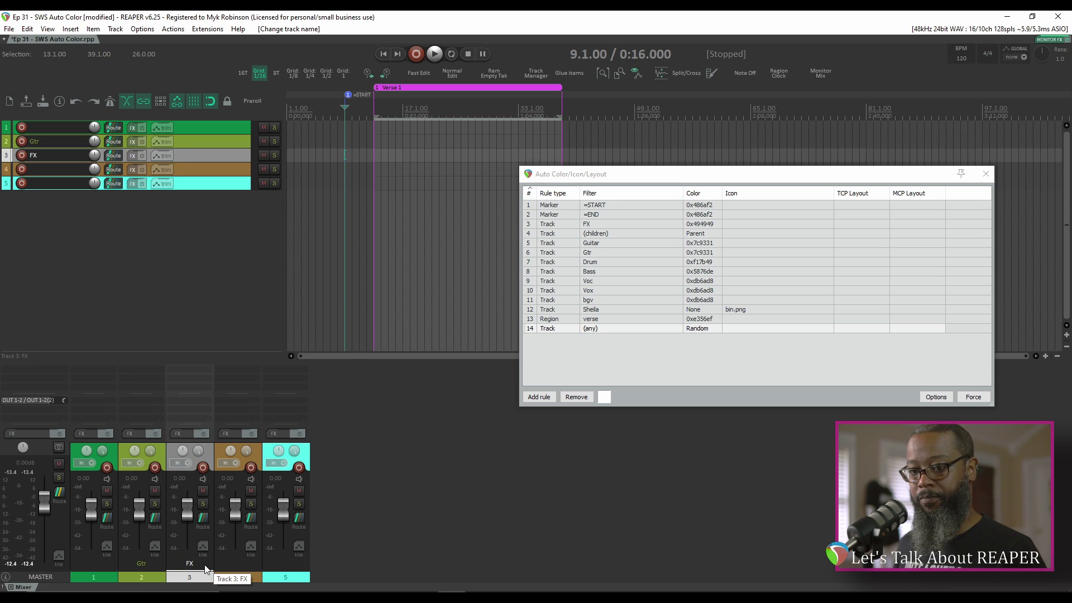
Name track 4 Bass, track 5 Drums and track 1 BGV.
text(Bass)
key(Tab)
text(Drums)
key(Return)
double_click(94, 563)
text(BGV)
key(Return)
Make a folder from the Gtr, FX, Bass and Drums tracks, with Gtr as the parent.
click(161, 575)
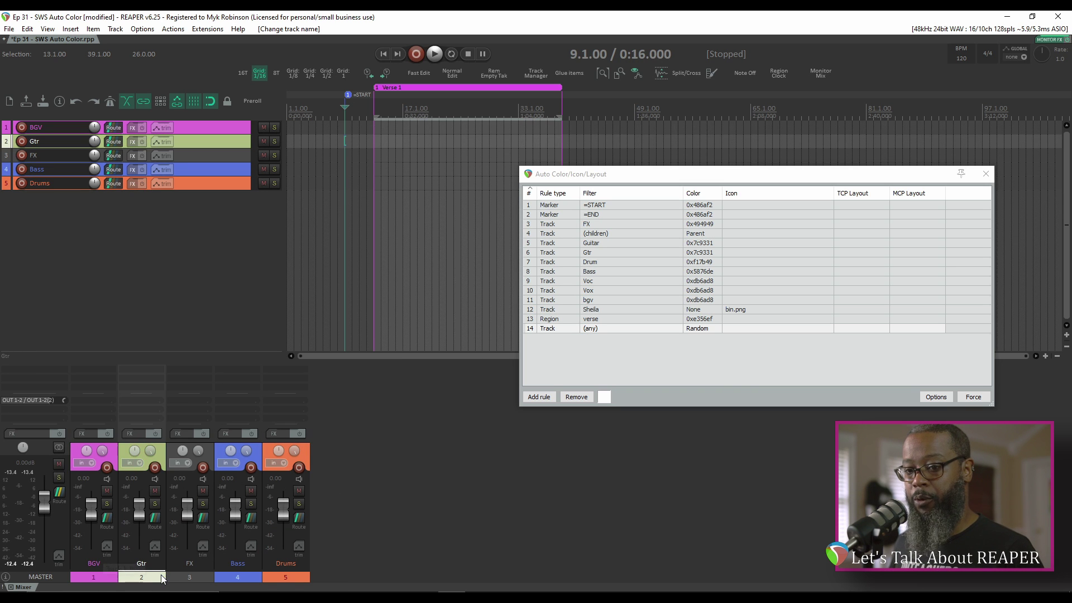
shift+click(288, 574)
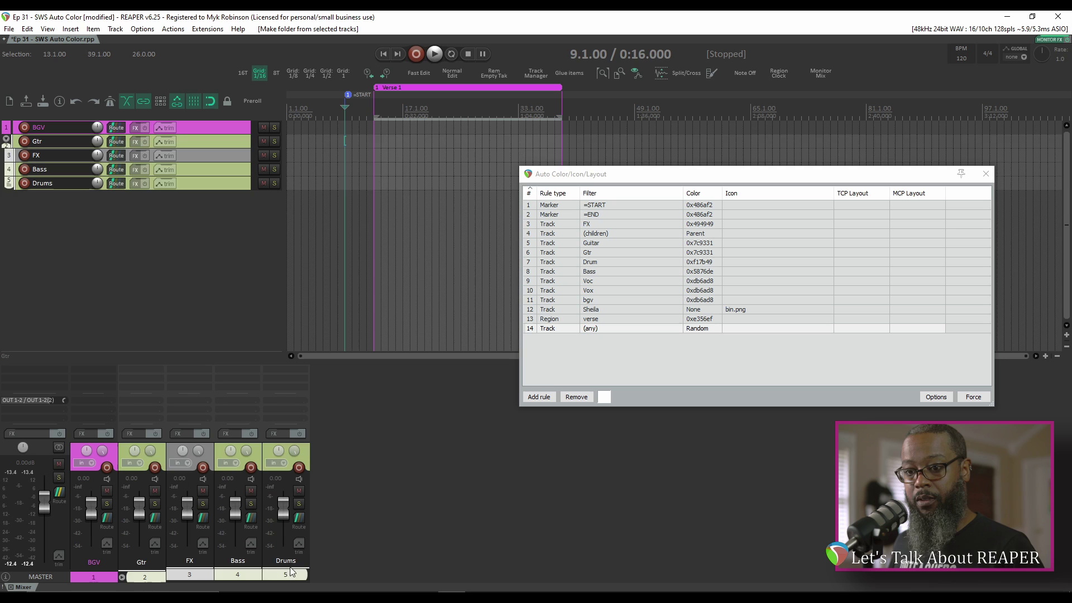
key(ctrl+shift+f)
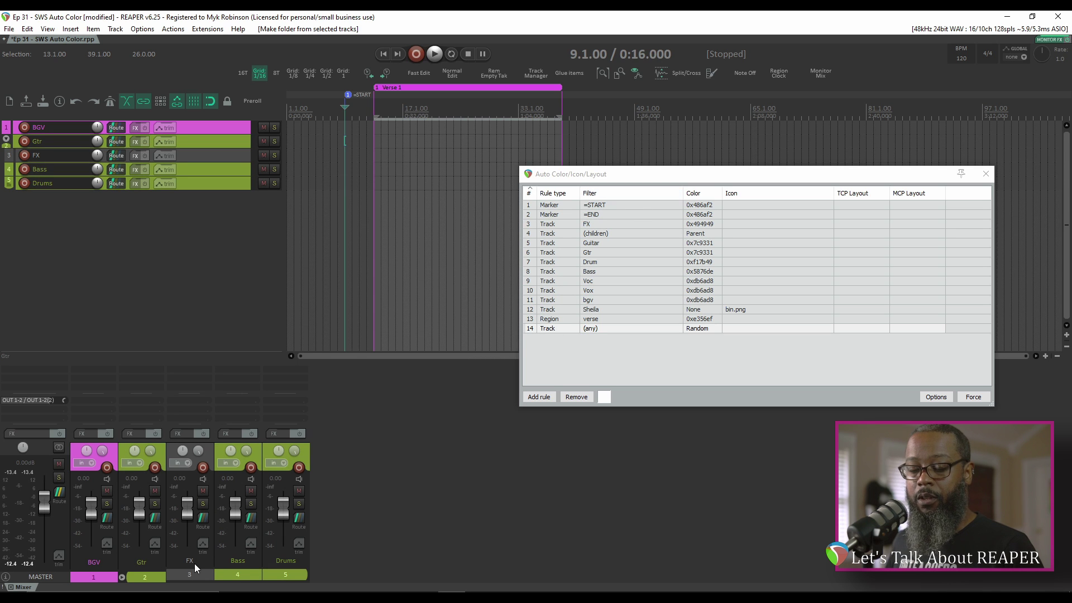
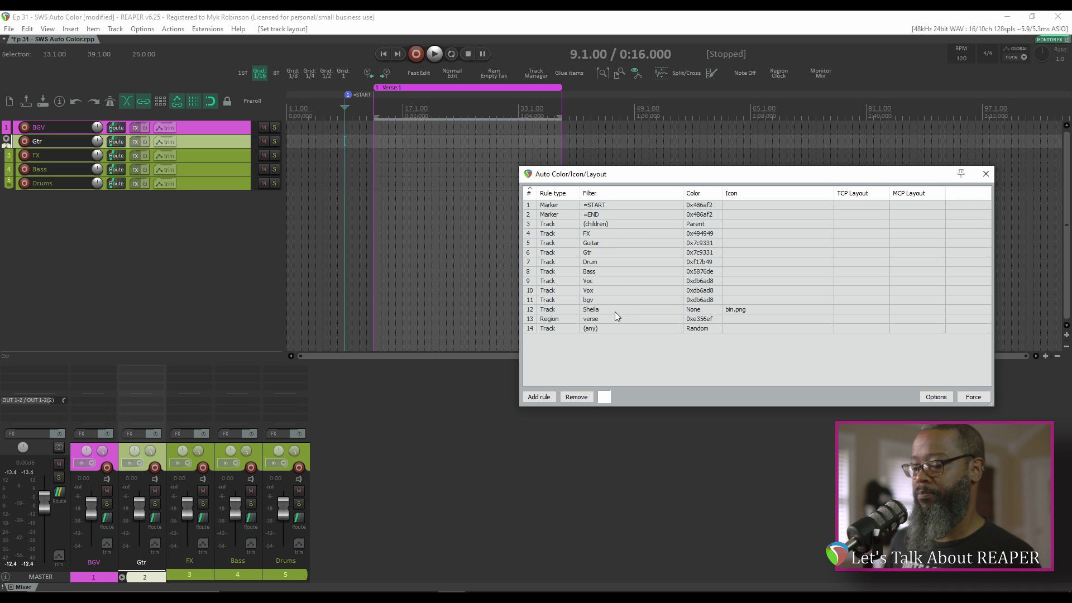
Enable auto track layout for the rules and look through the layout names available for the track panel.
click(936, 397)
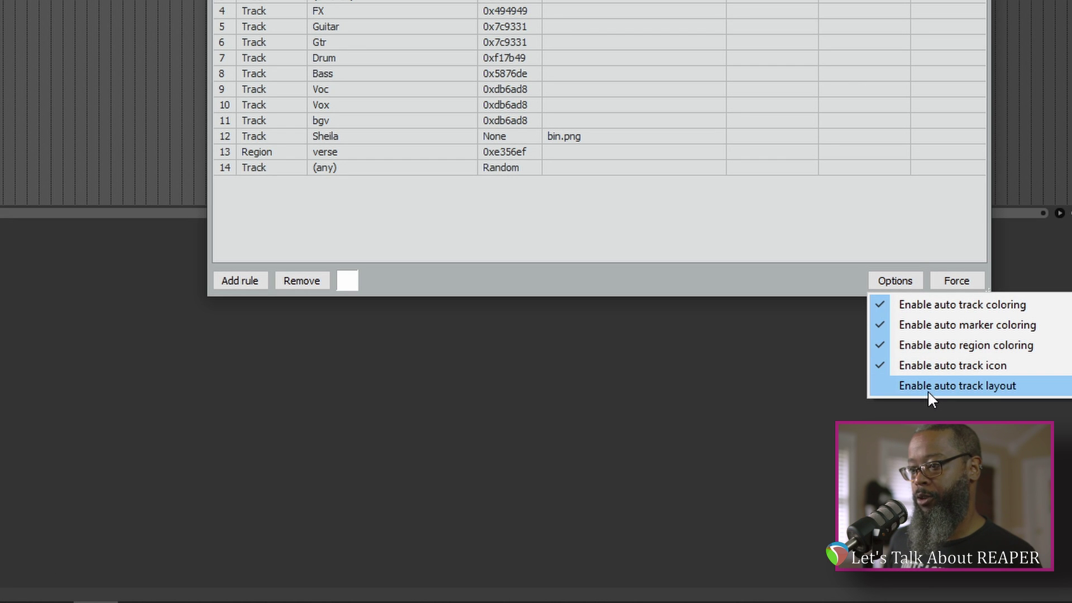
click(927, 391)
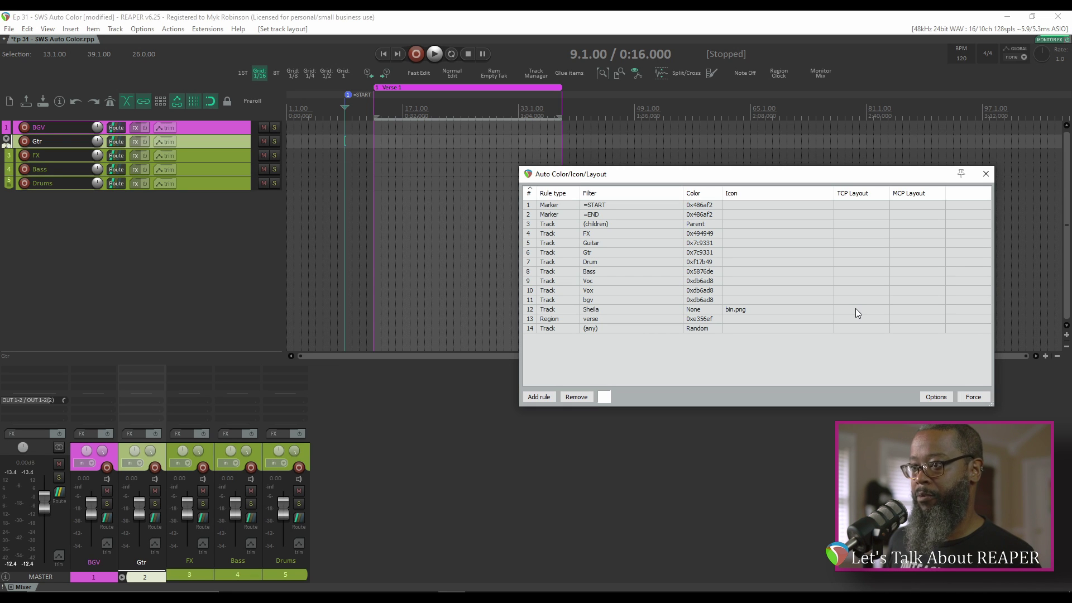
click(143, 28)
mouse_move(342, 472)
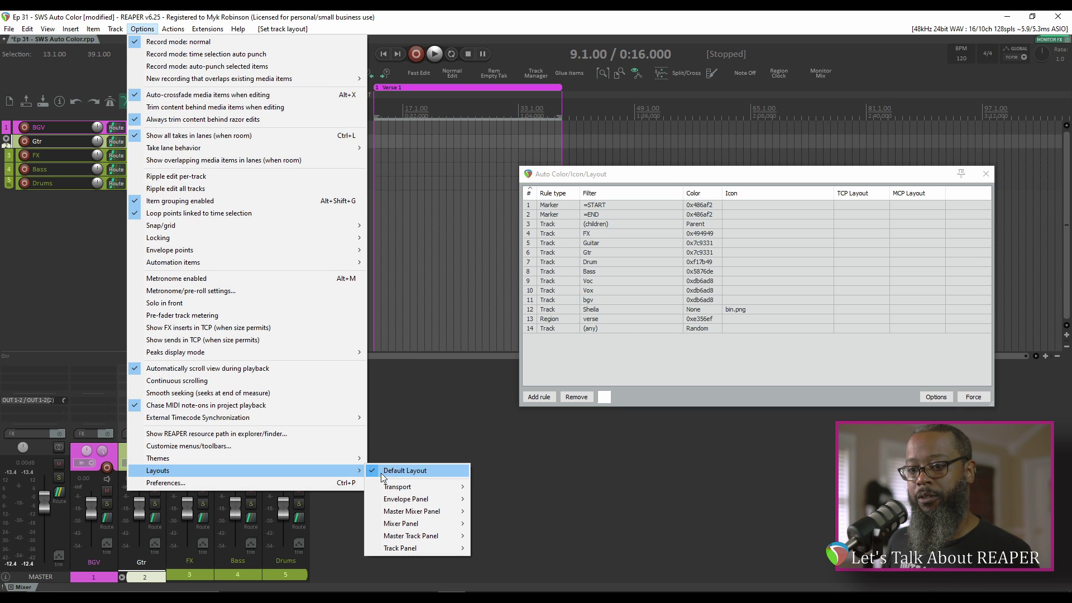
mouse_move(438, 525)
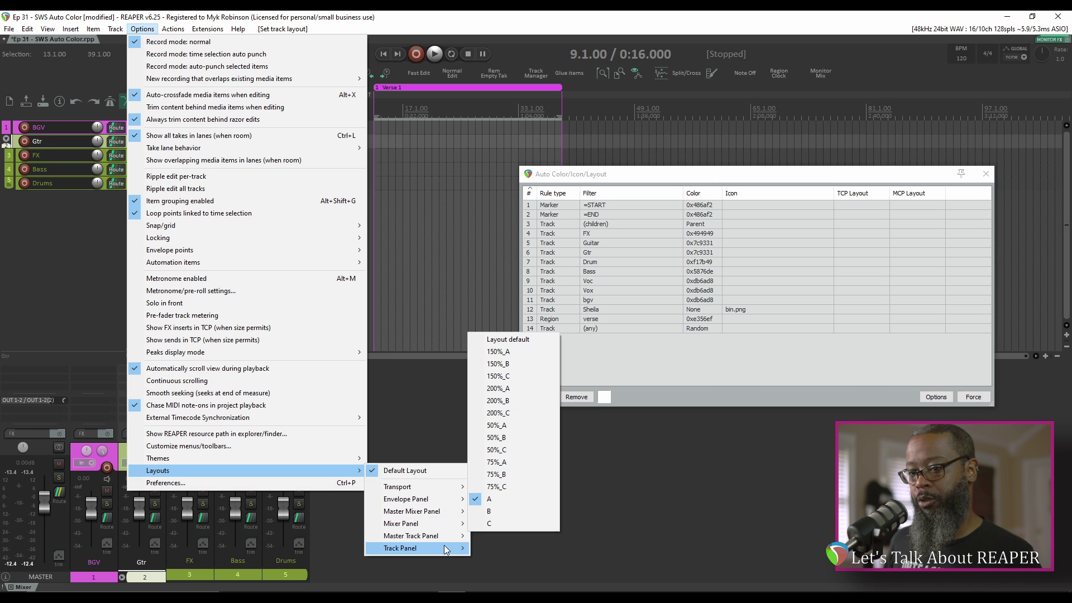
mouse_move(447, 548)
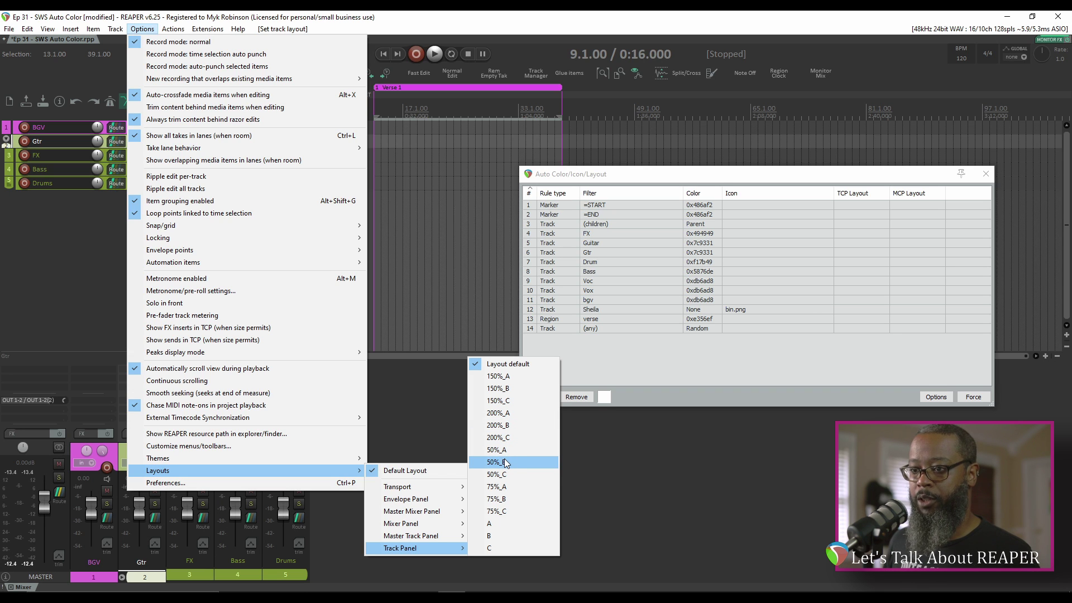
click(596, 358)
Add a fifteenth track rule with the filter (folder).
click(545, 397)
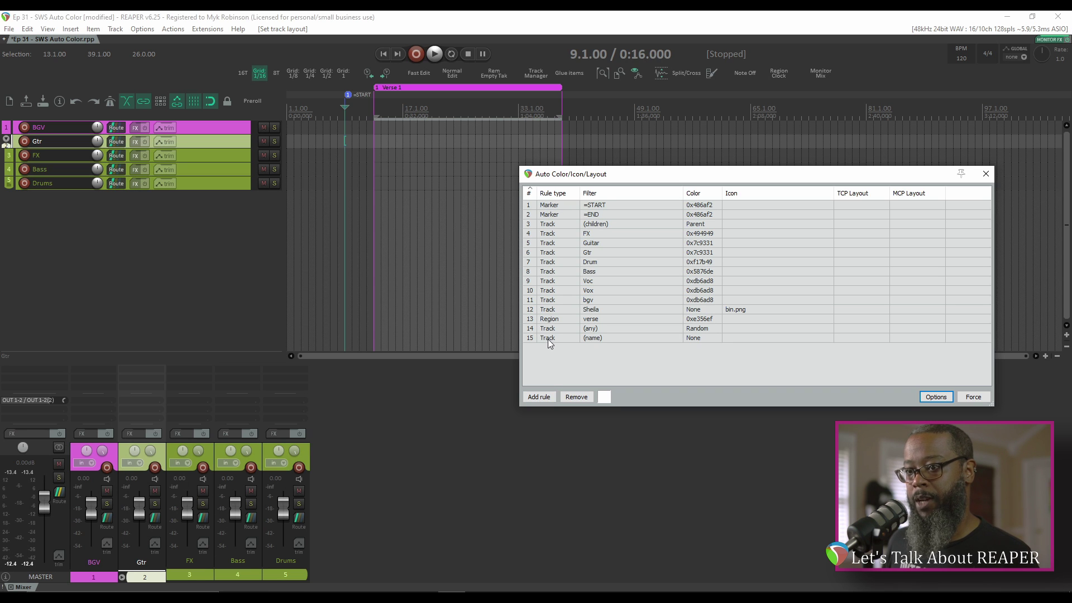
right_click(608, 341)
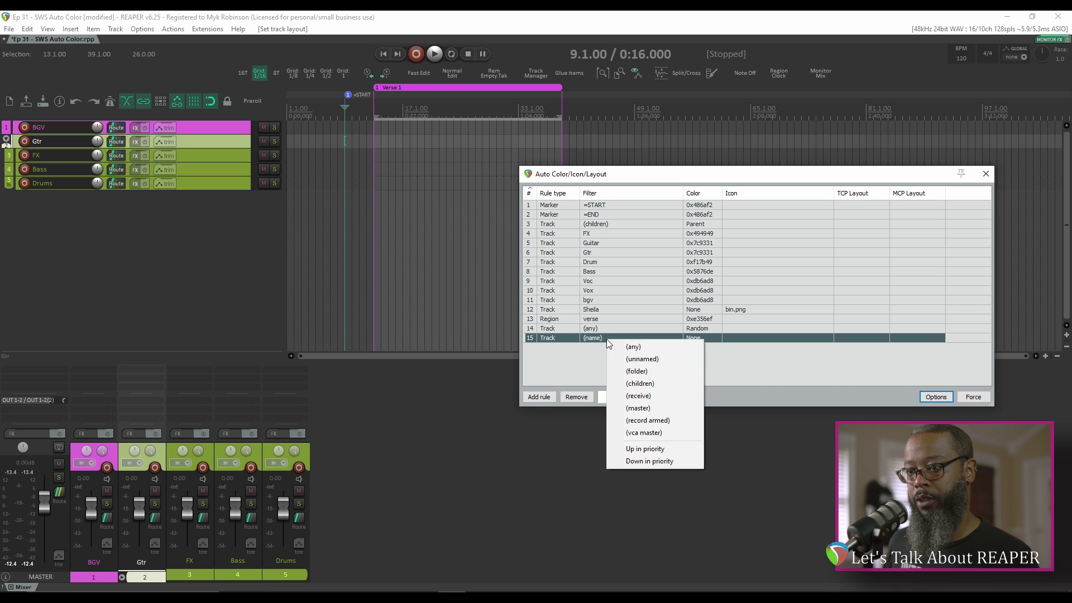
click(639, 372)
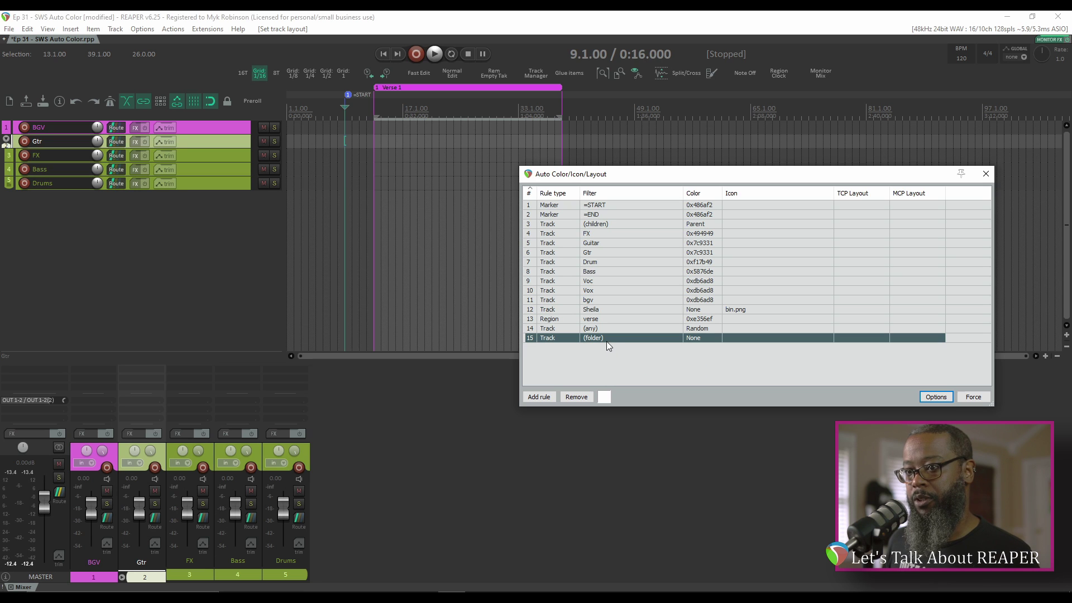
Set both the TCP layout and the MCP layout of the folder rule to B.
right_click(870, 334)
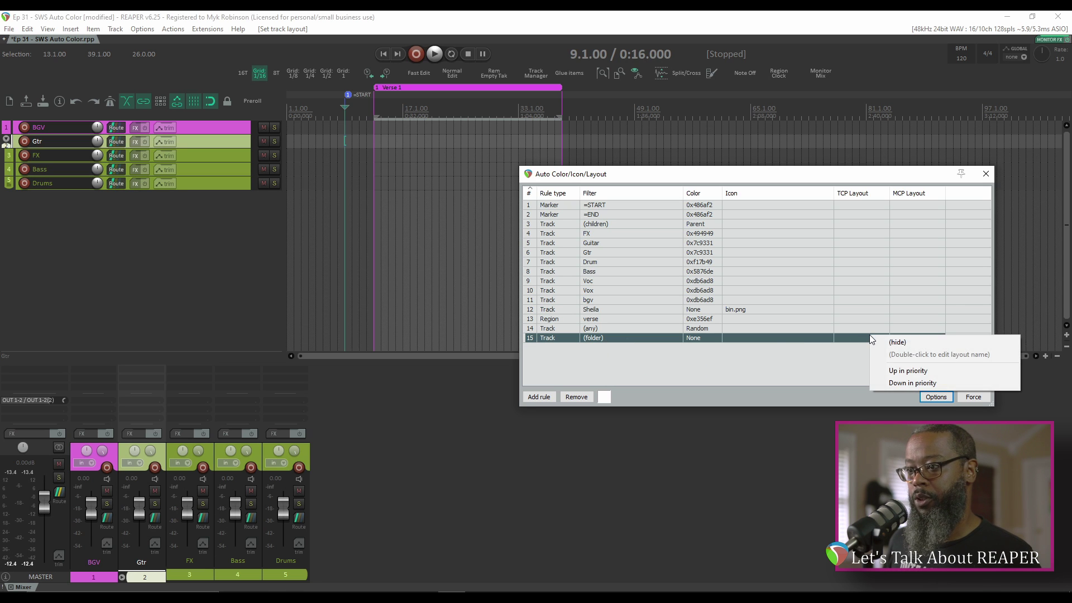
click(853, 336)
double_click(854, 336)
text(B)
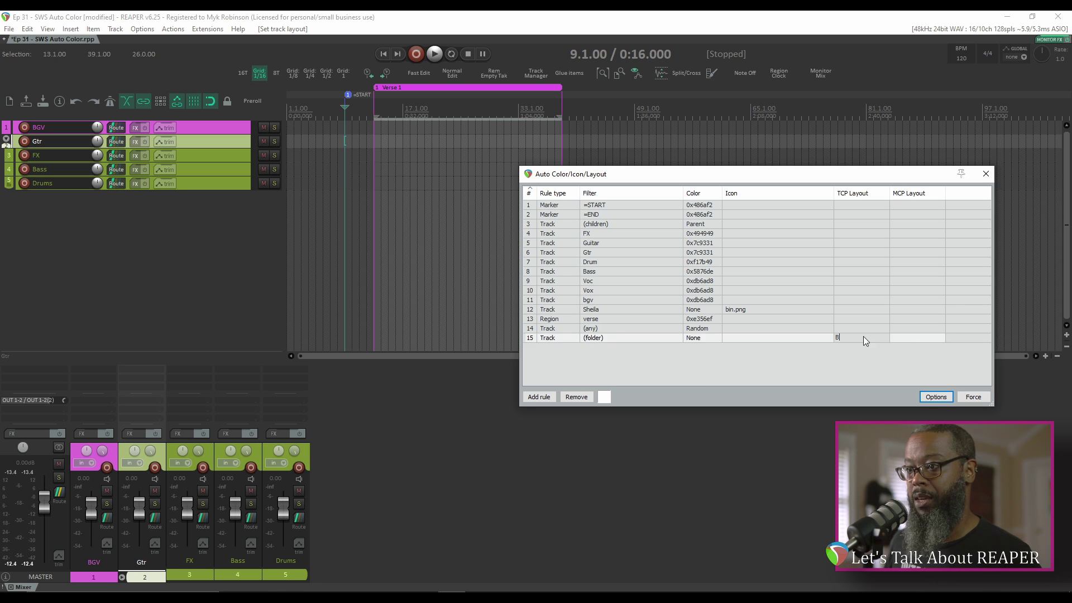
key(Return)
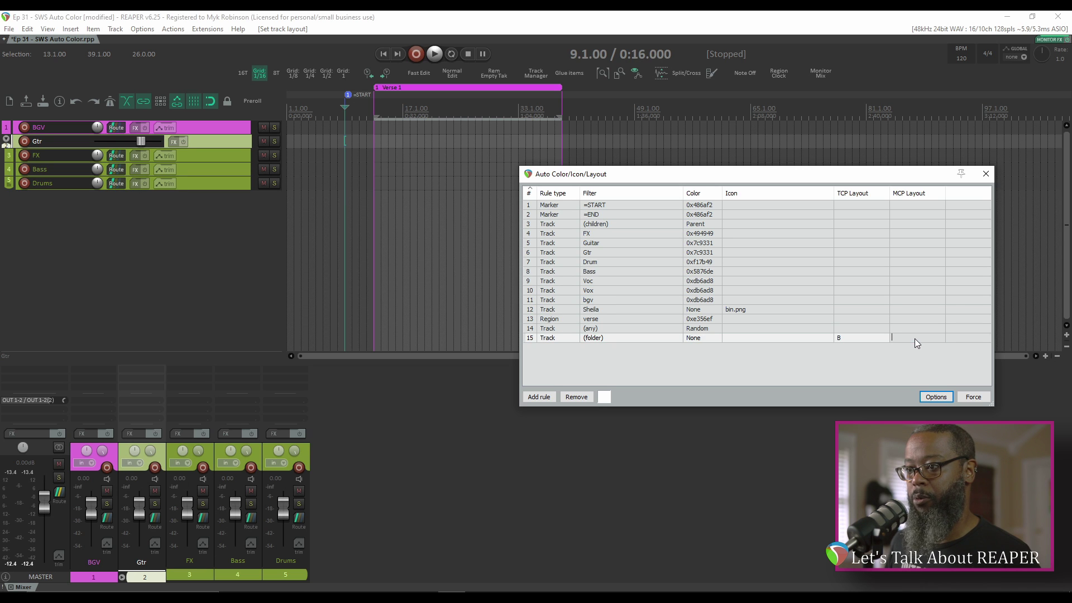
double_click(915, 338)
text(B)
key(Return)
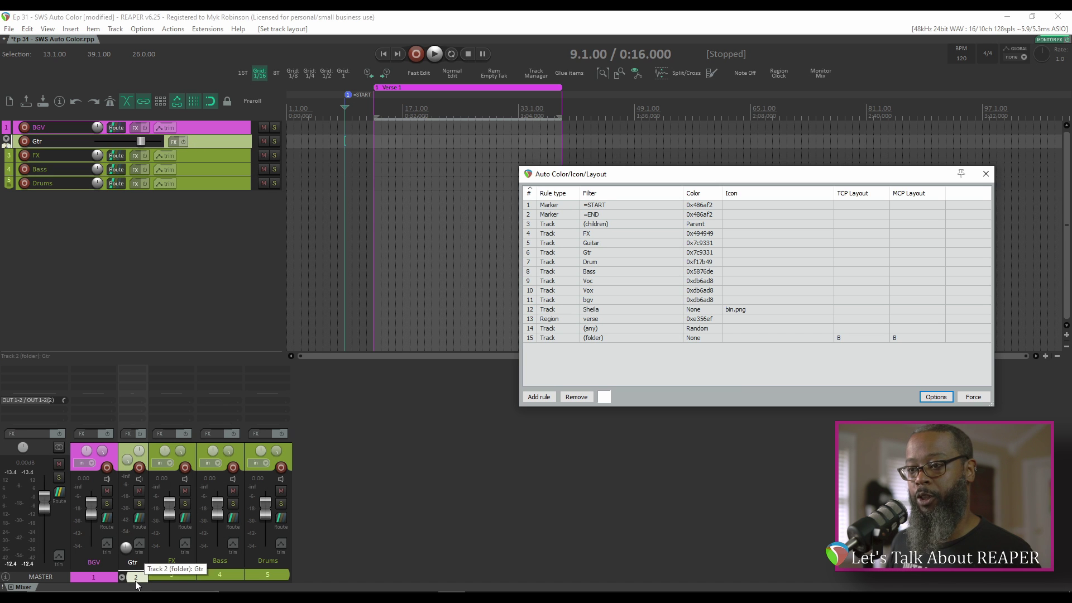
Switch the theme to LCS_Flat-6.
click(144, 30)
mouse_move(234, 458)
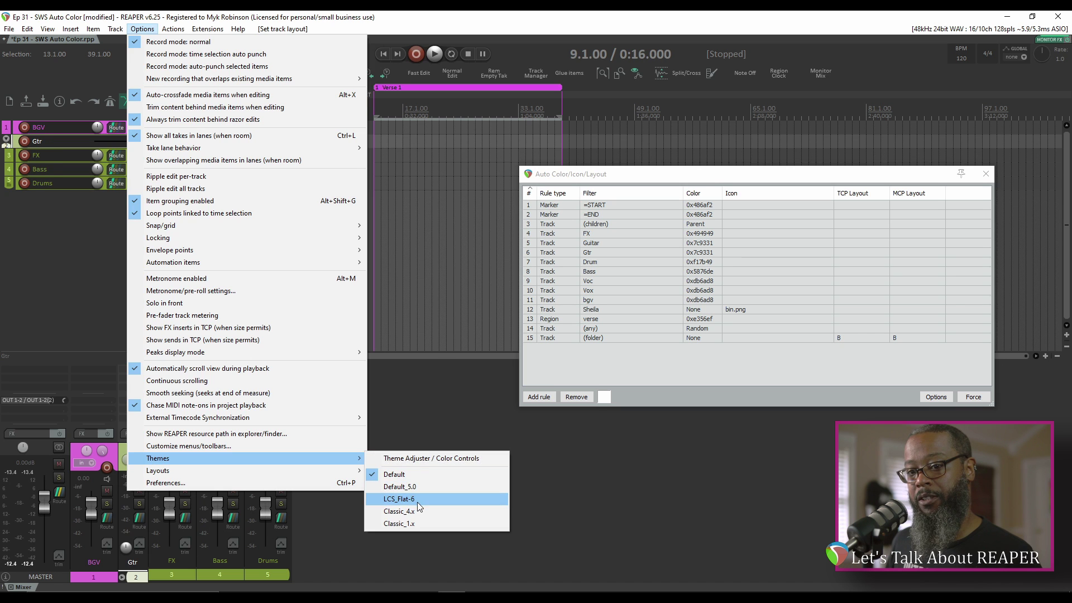
click(399, 499)
Look up the theme's mixer panel layouts, set the folder rule's MCP layout to Strip B Blue and enlarge the mixer area.
click(143, 28)
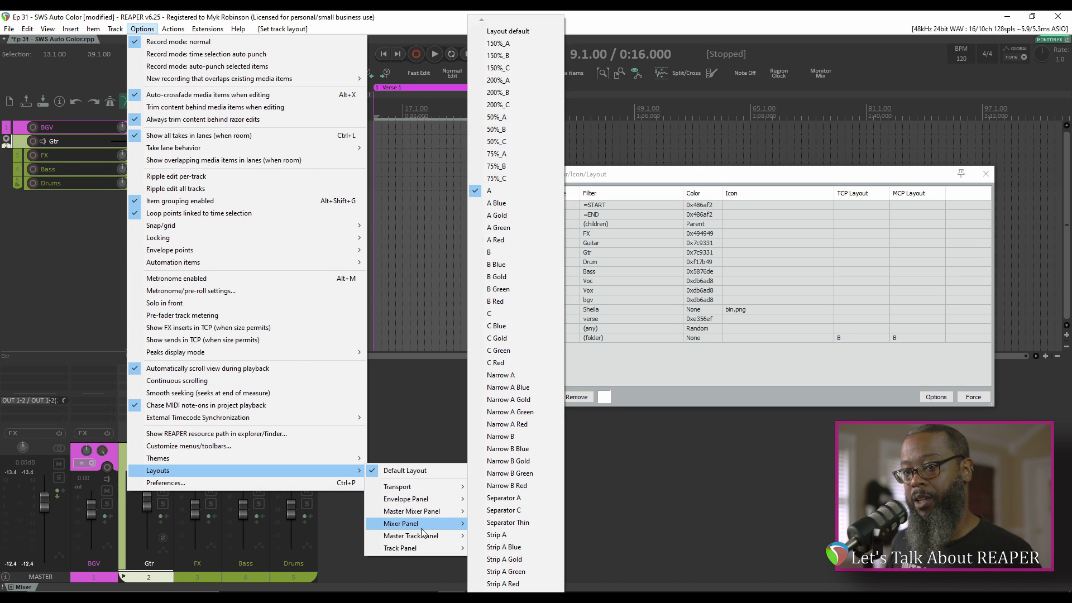
scroll(431, 528, down, 2)
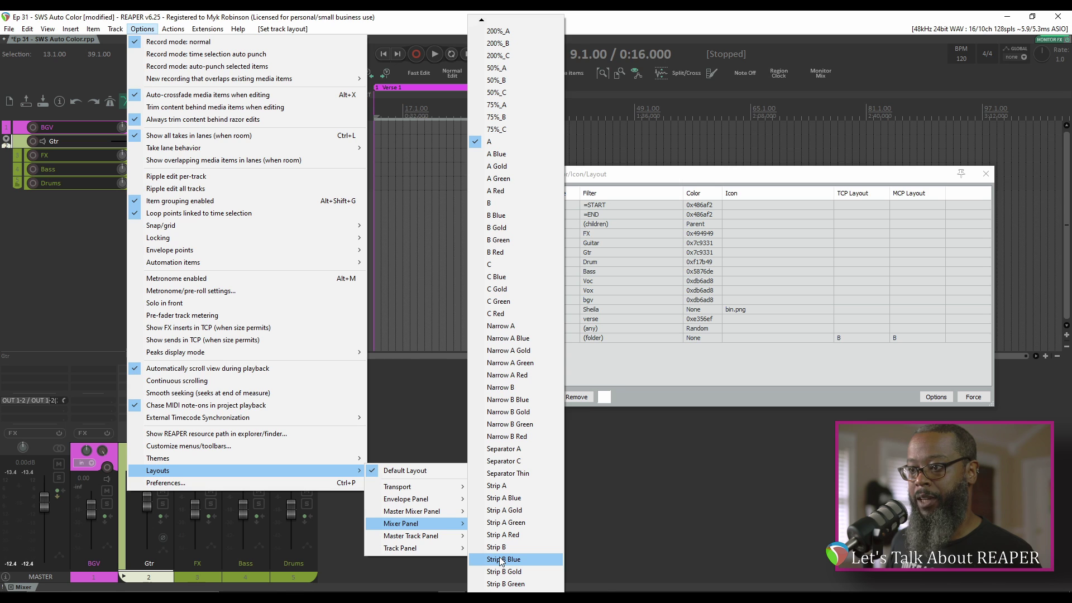
click(902, 337)
click(903, 338)
text(Strip B Blue)
key(Return)
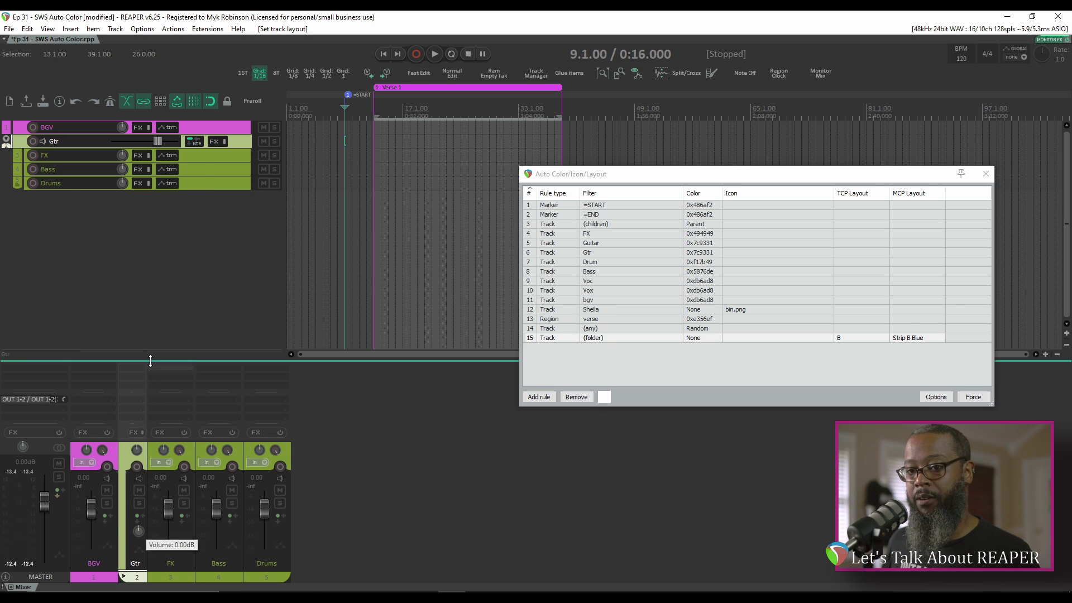
drag(146, 360, 143, 158)
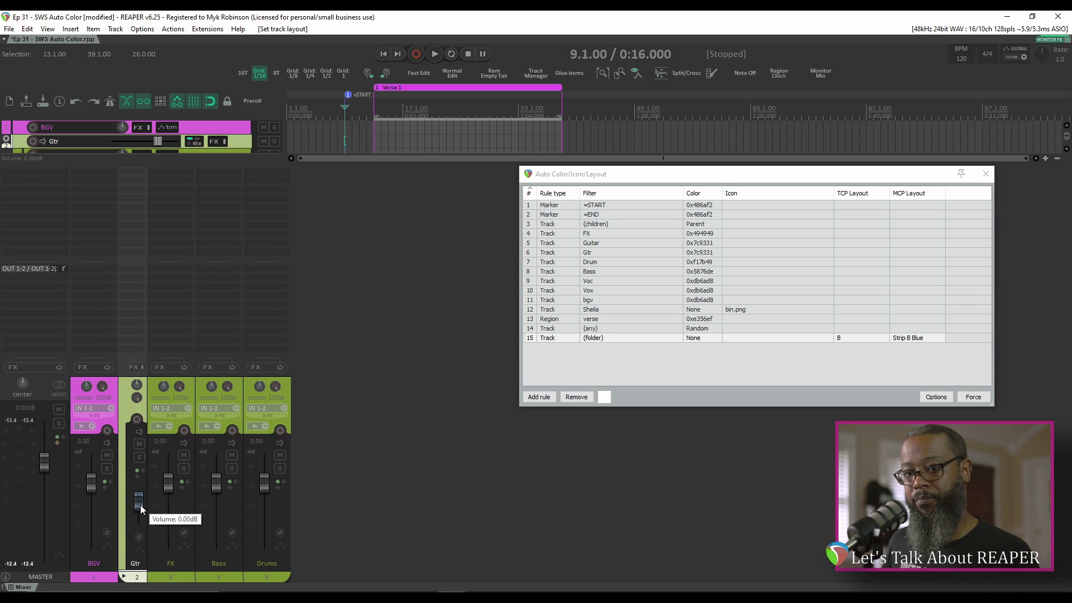
Switch the theme back to Default.
click(143, 29)
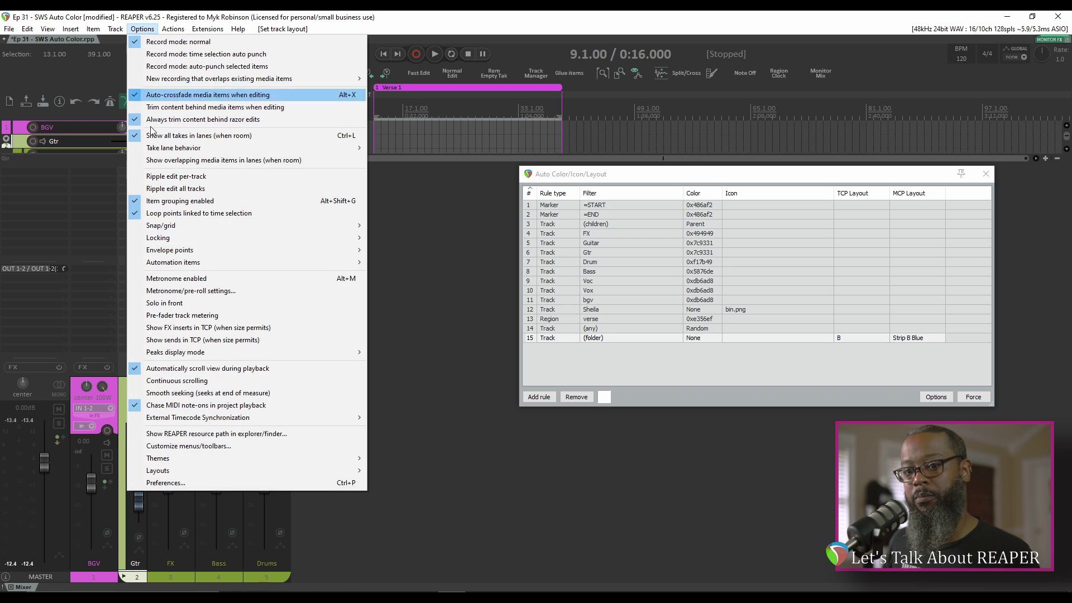
mouse_move(256, 451)
click(421, 474)
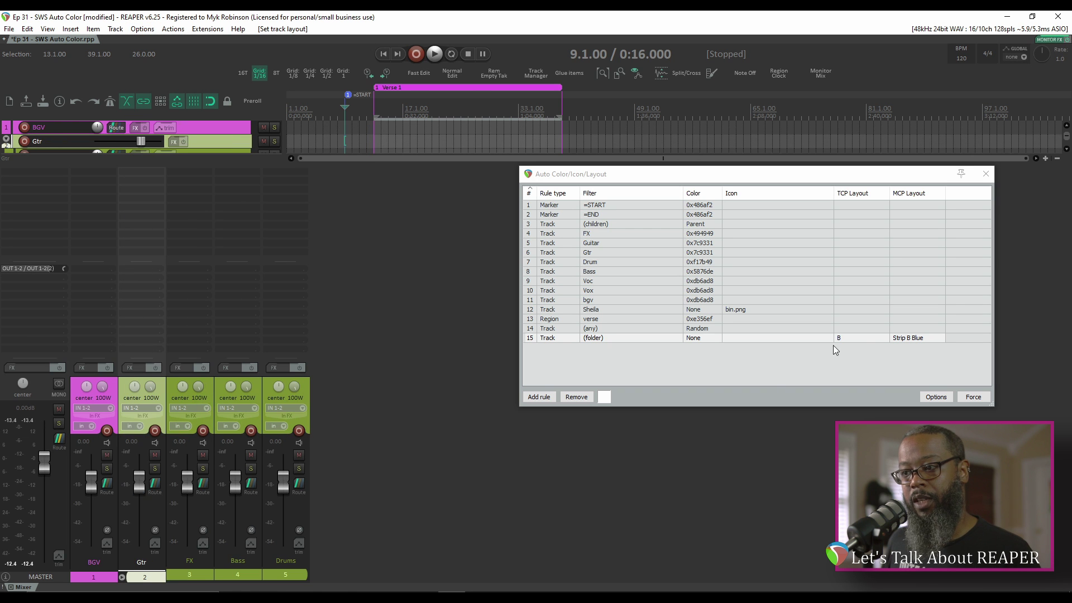
Select the folder rule at its MCP layout value.
click(906, 340)
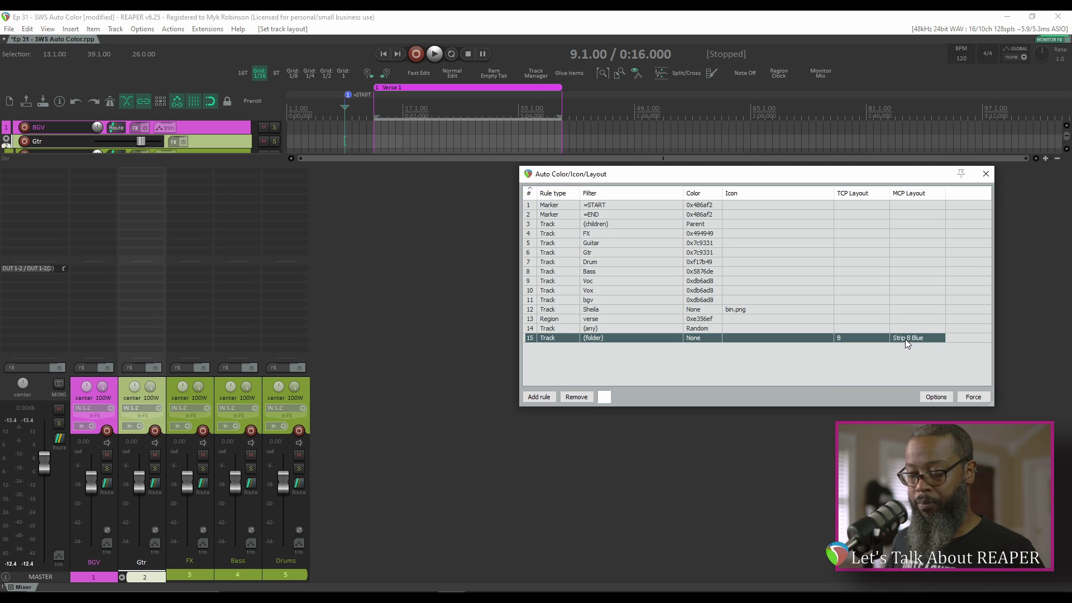